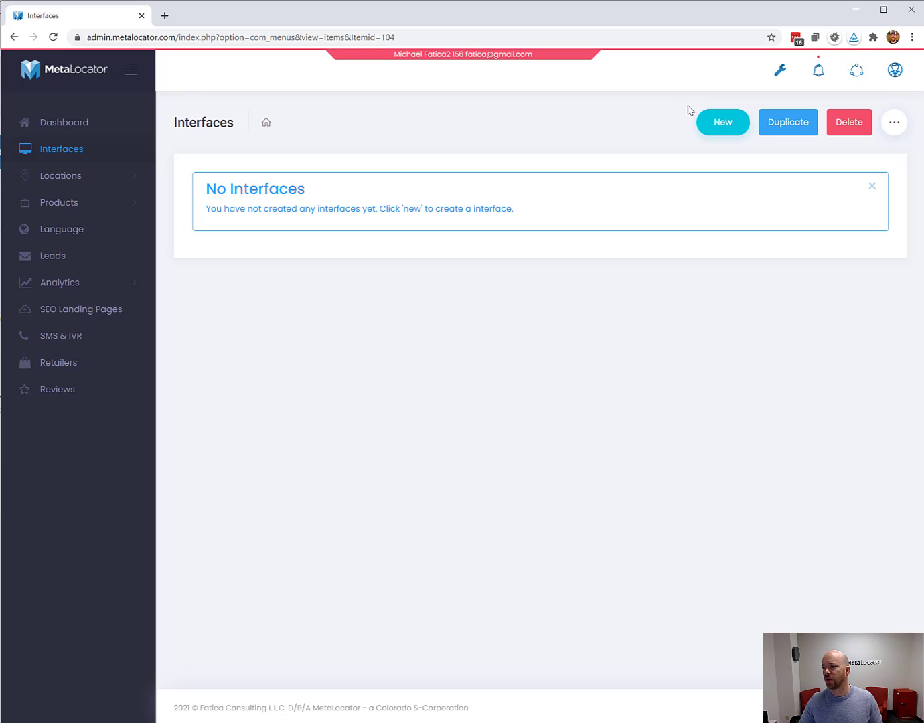
Start a new Store Locator interface built on the Rich Media layout.
left_click(733, 135)
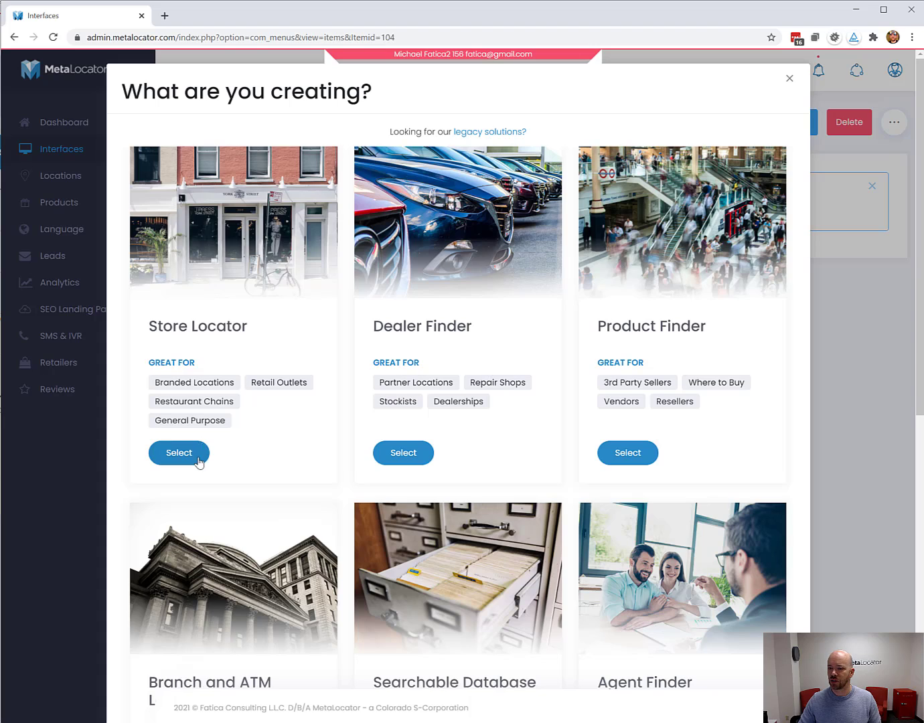
left_click(199, 462)
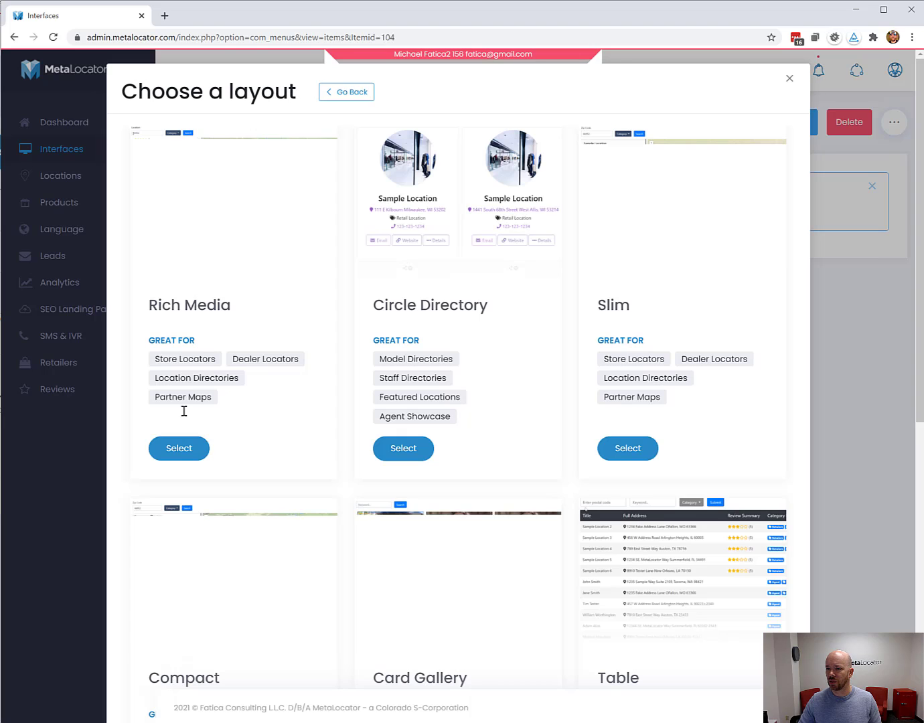
left_click(180, 448)
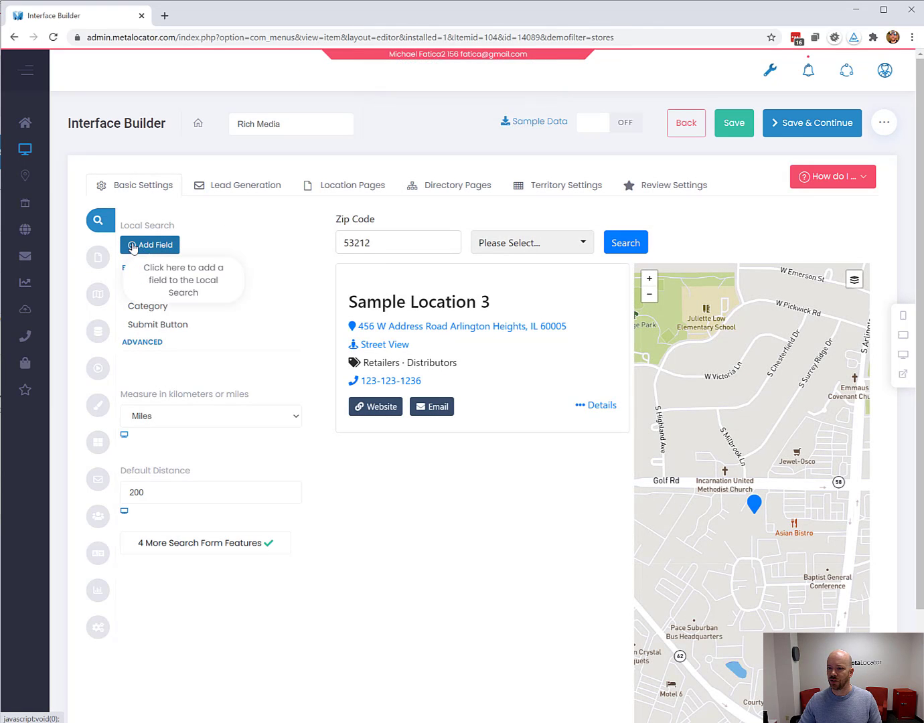
Add the Claim field to the Body container of the Results List.
left_click(98, 257)
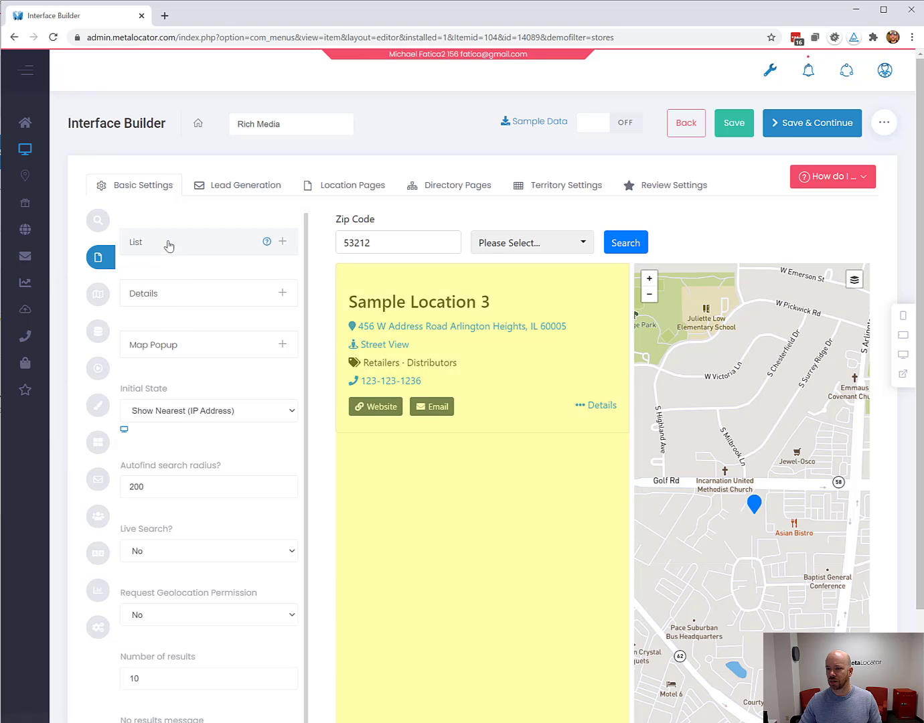
left_click(169, 246)
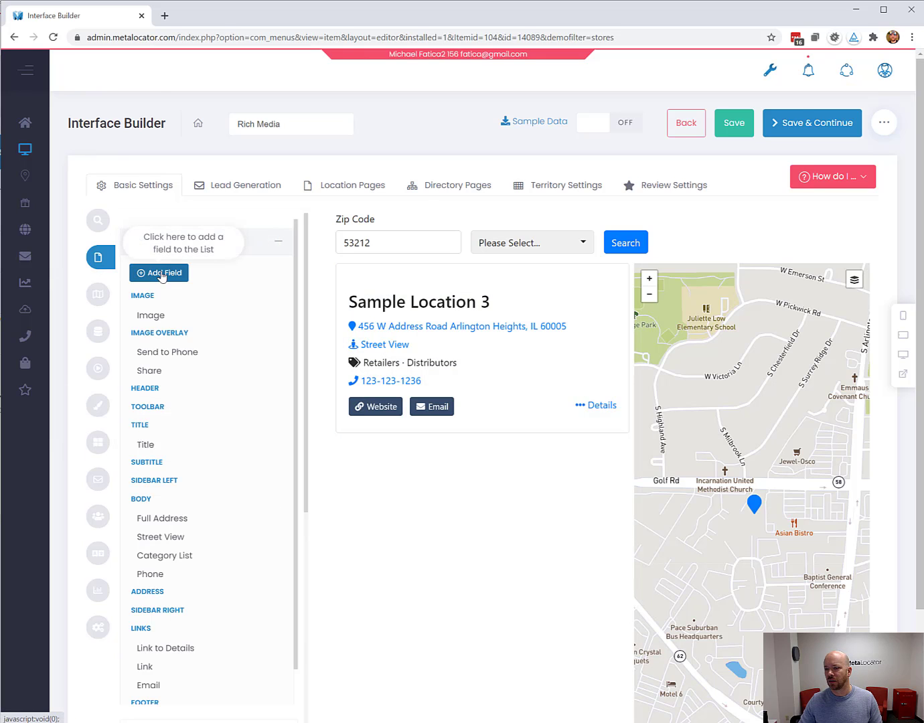
left_click(157, 272)
left_click(243, 152)
type("cl")
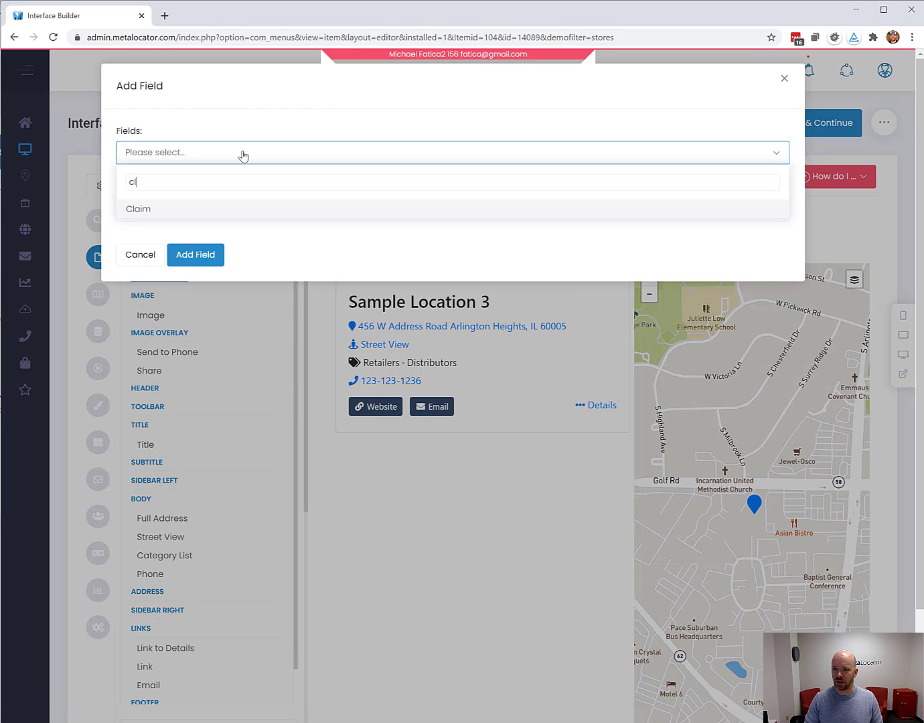
left_click(235, 212)
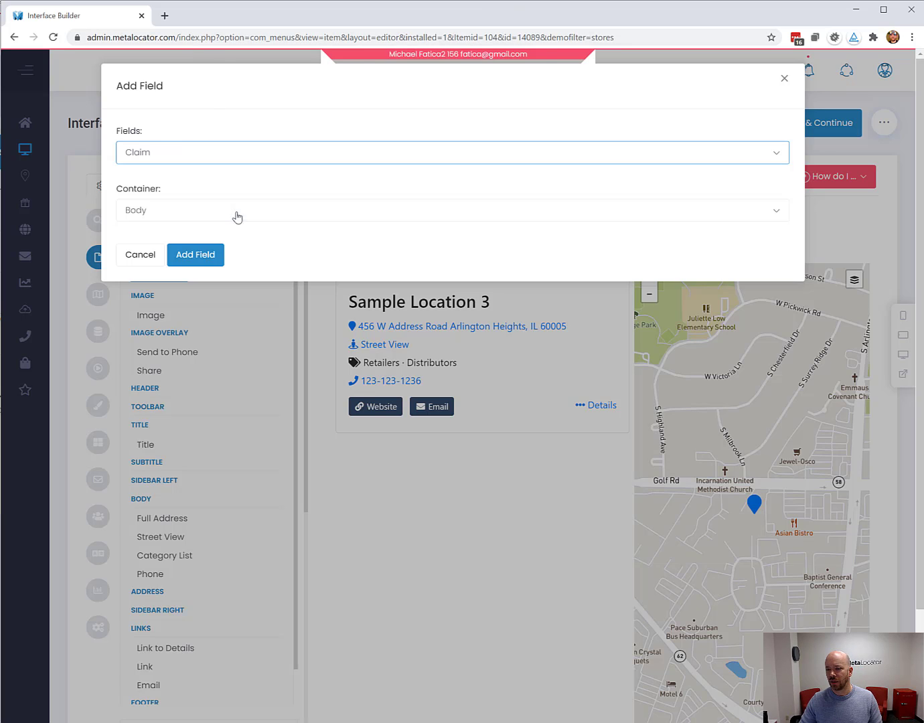
left_click(213, 257)
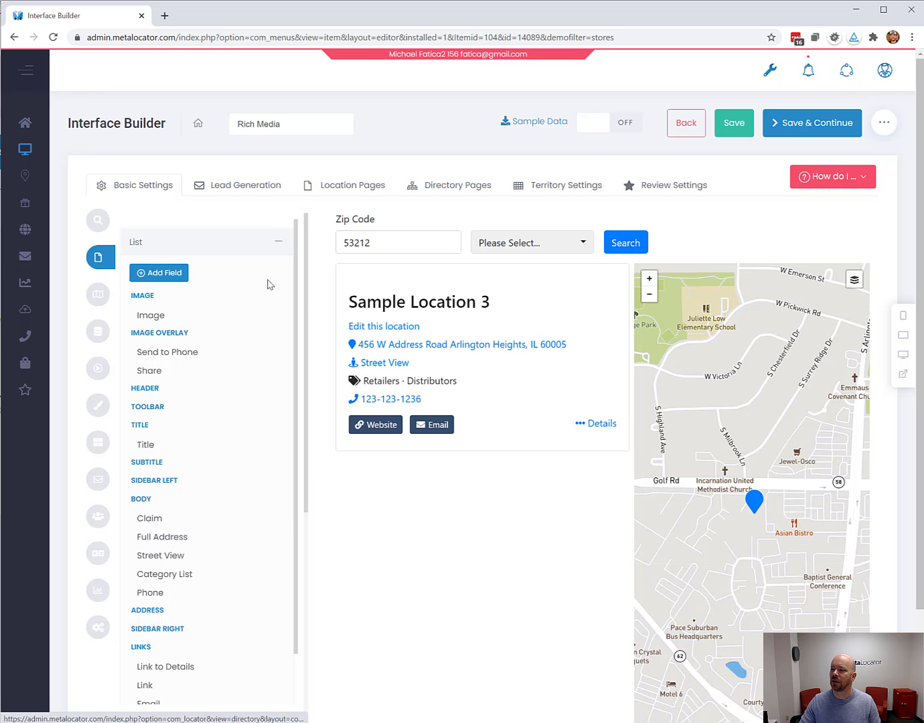
Set the locator's Initial State to Show All so every location appears on load.
left_click(284, 240)
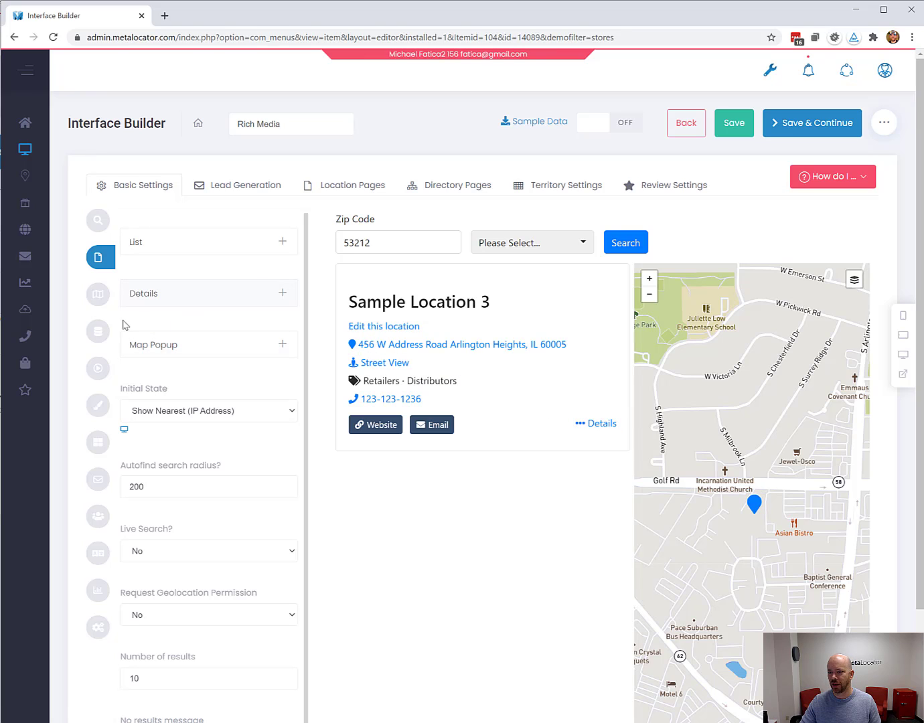
left_click(179, 411)
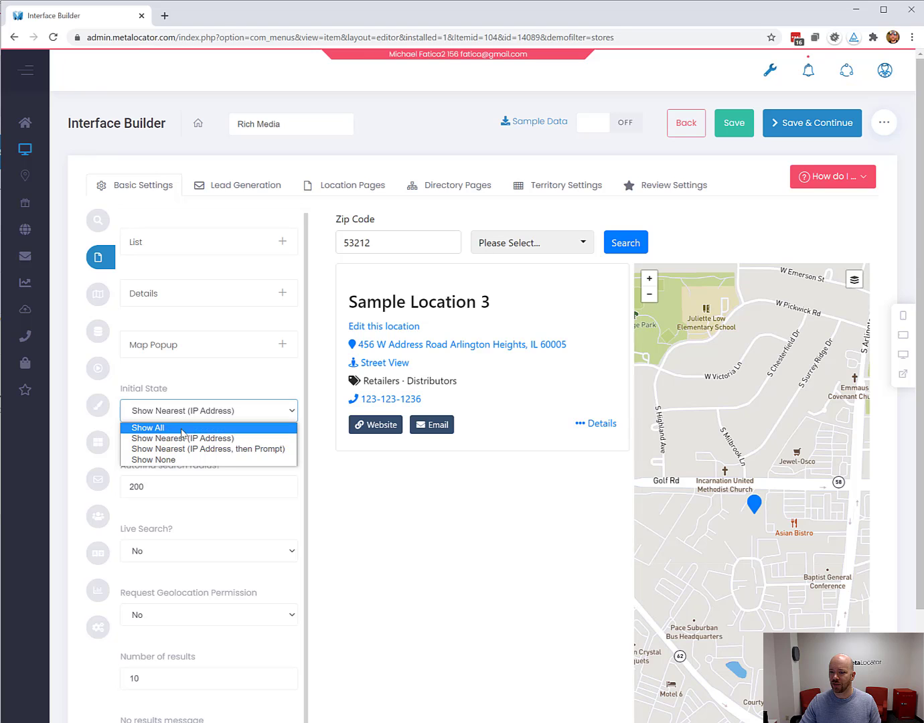
left_click(183, 432)
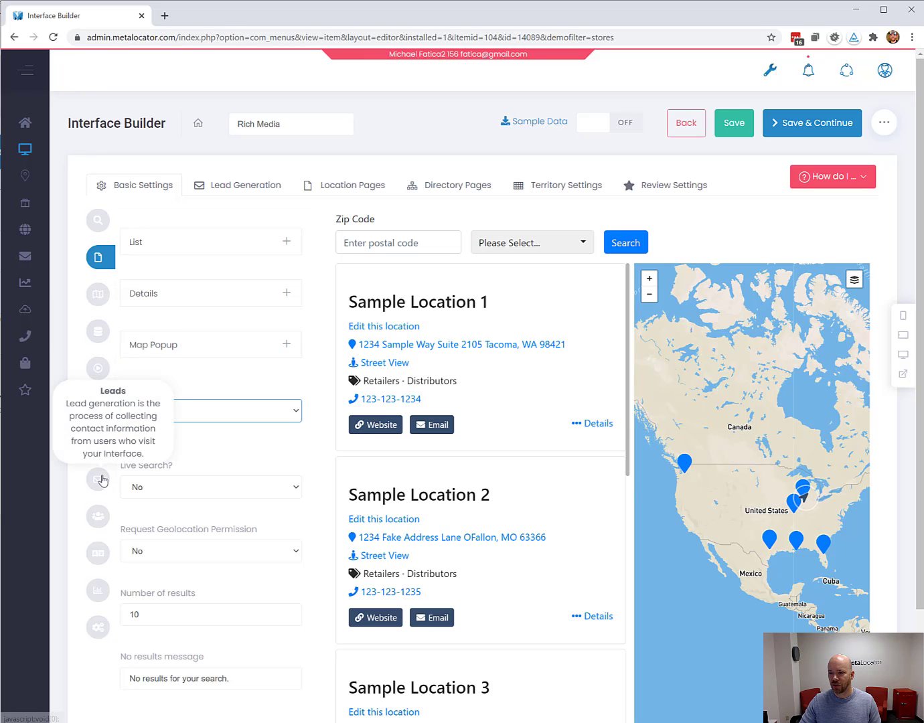
left_click(97, 520)
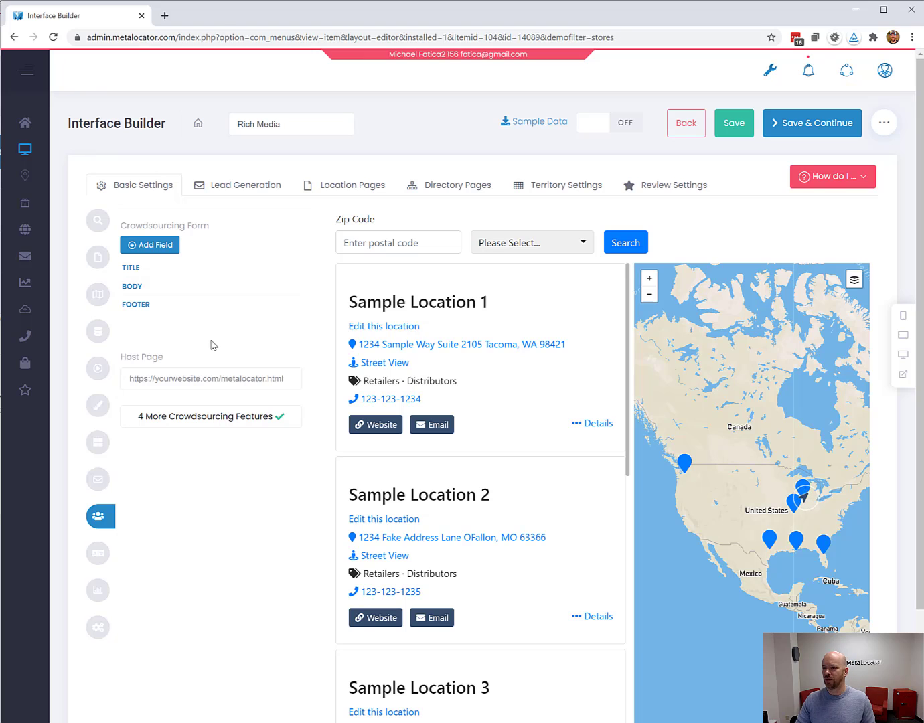
Add Name and Phone fields to the crowdsourcing form body, with Phone below Name.
left_click(160, 251)
left_click(185, 152)
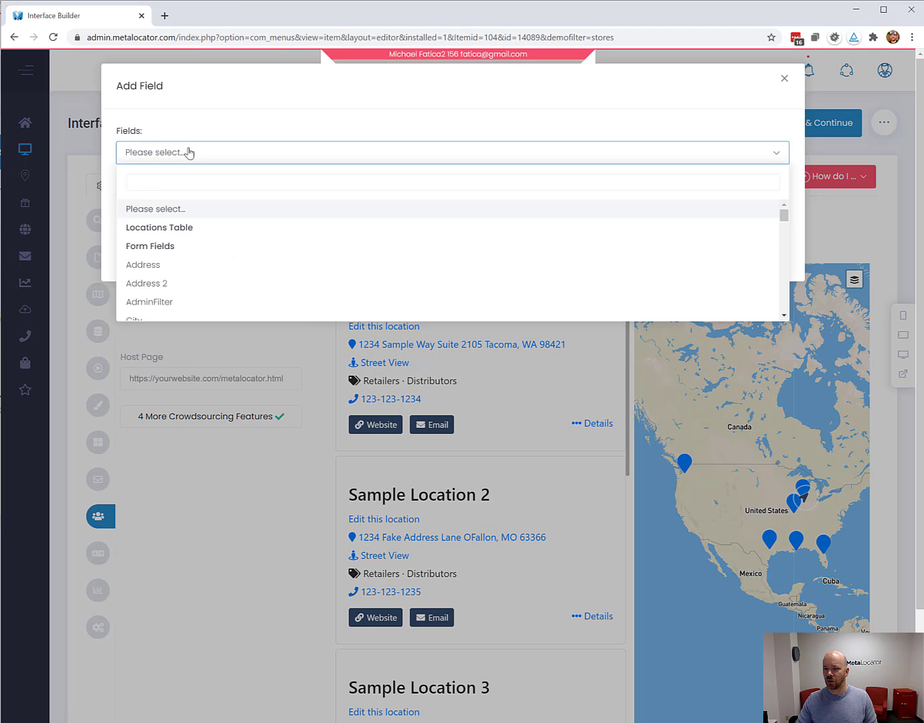
scroll(180, 253, "down", 1)
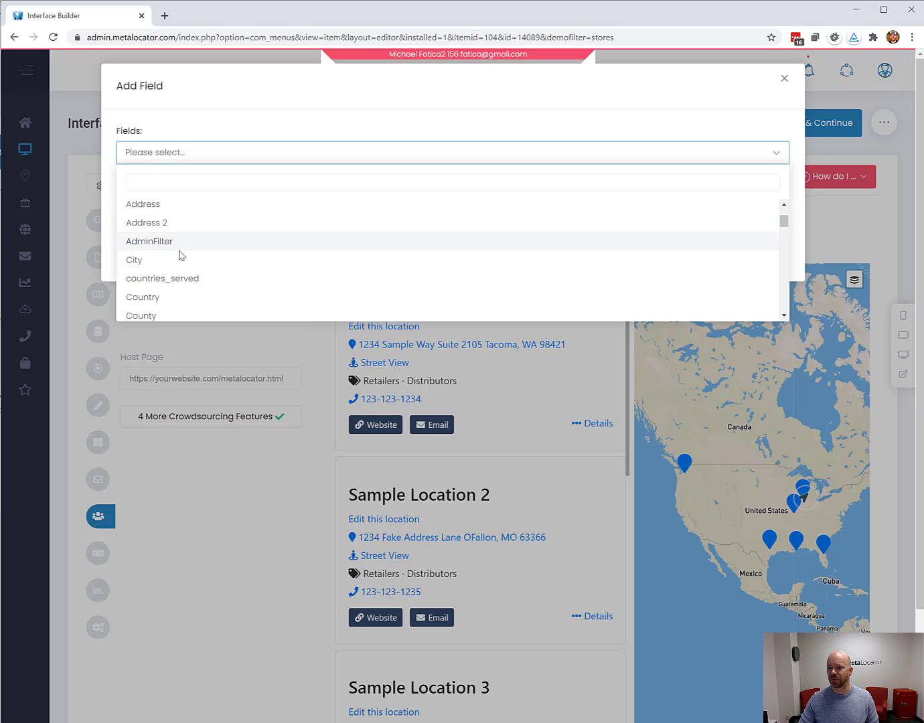
type("nam")
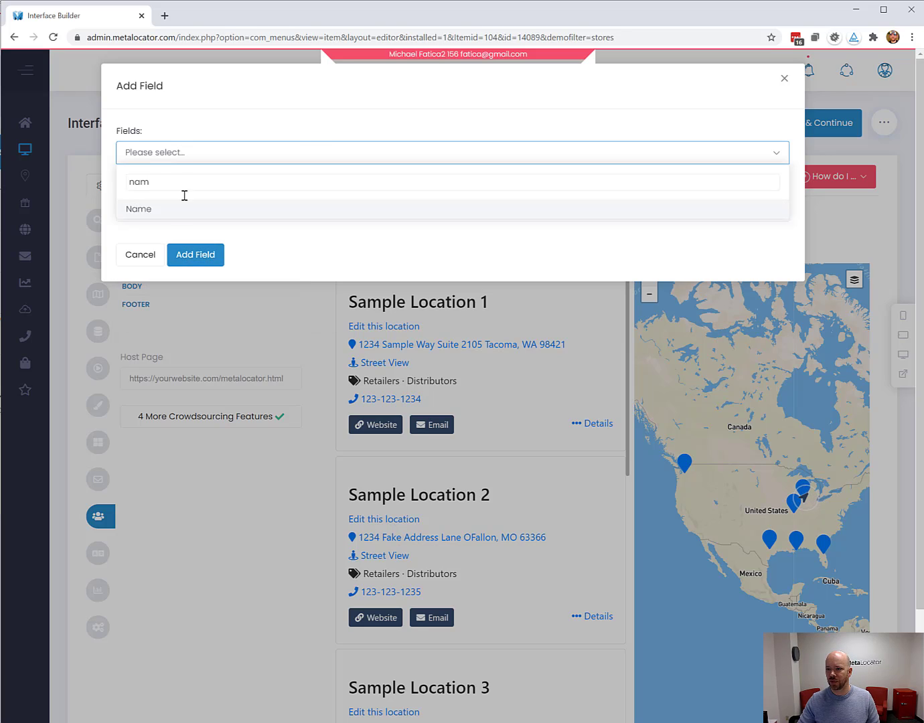
left_click(175, 208)
left_click(196, 254)
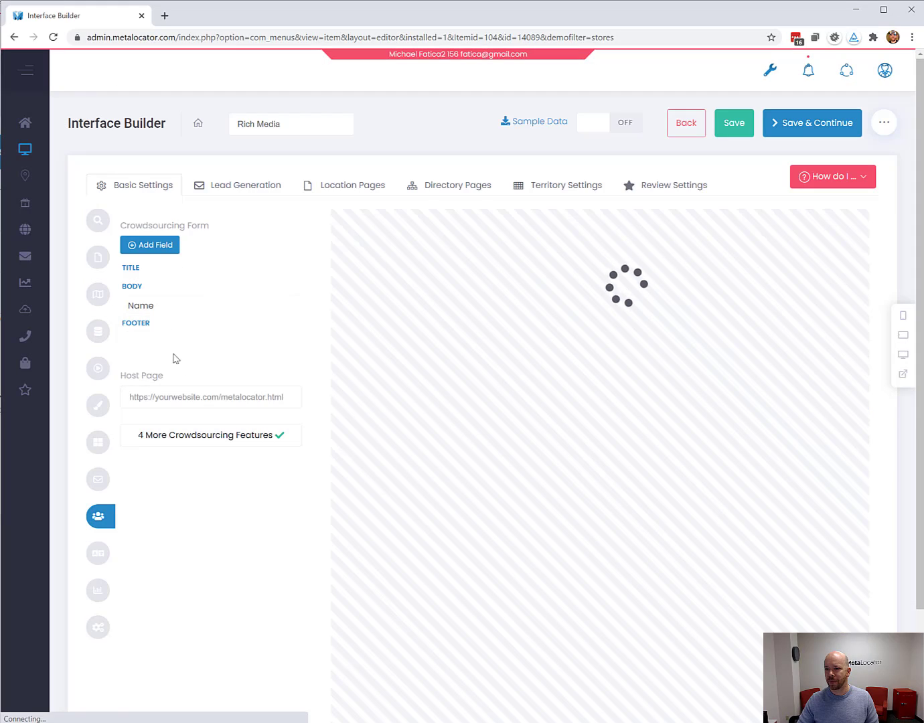
left_click(159, 245)
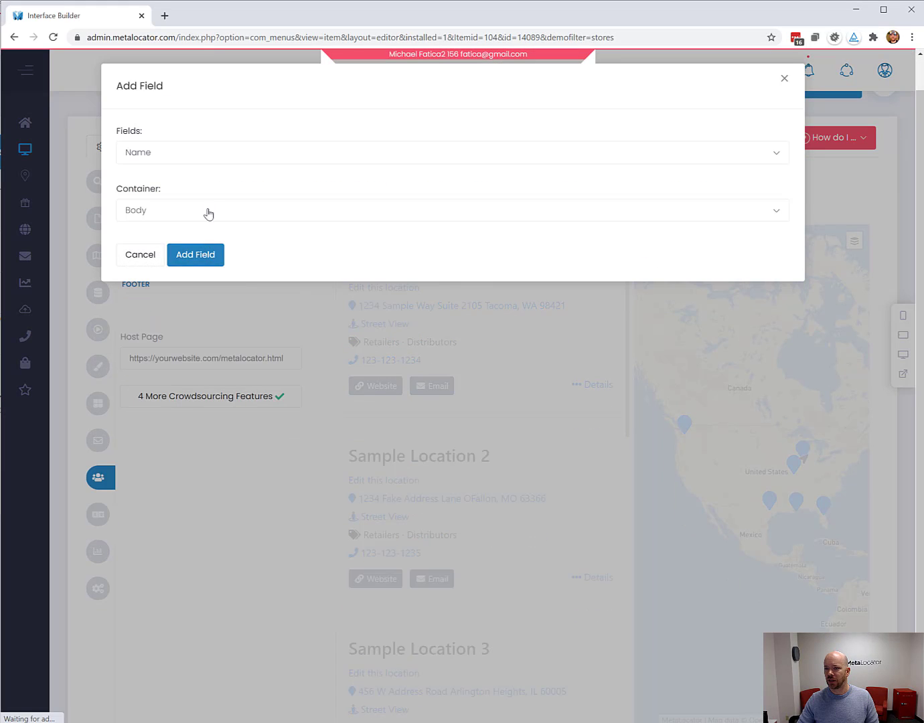
left_click(225, 156)
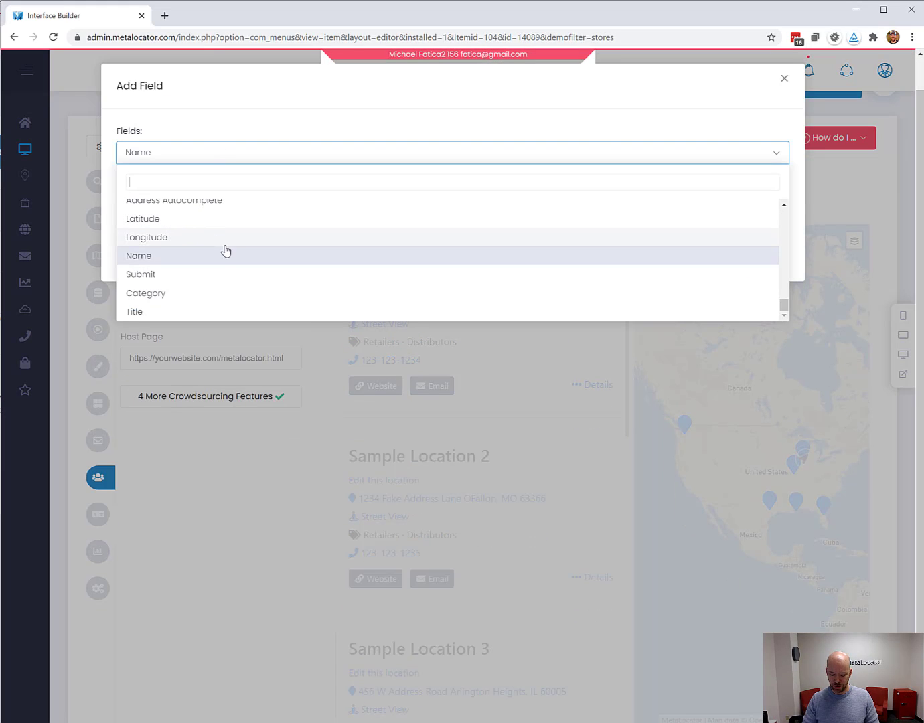
type("pho")
left_click(231, 211)
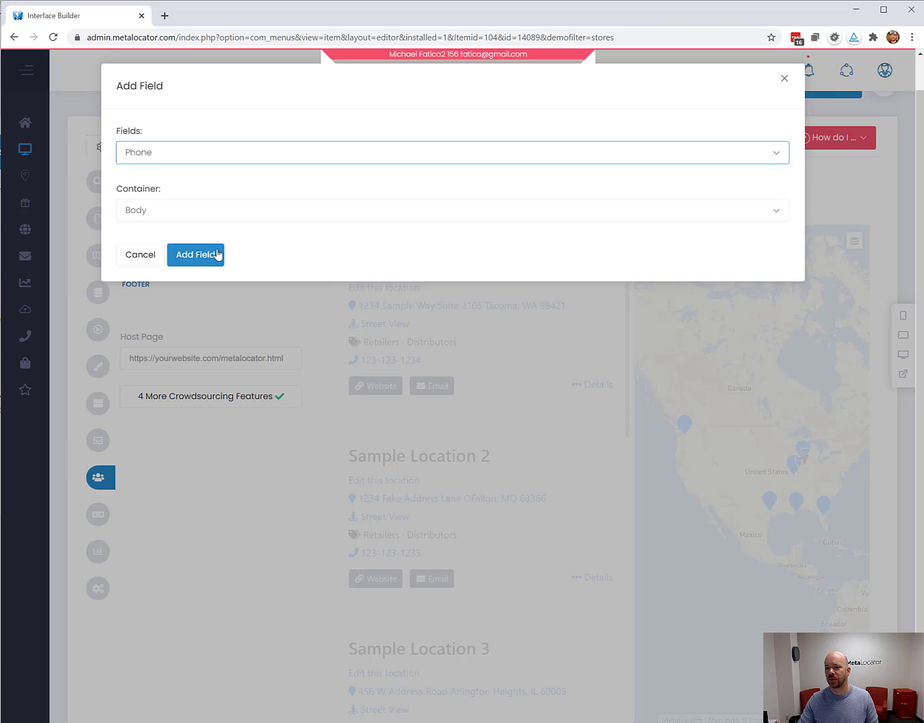
left_click(209, 257)
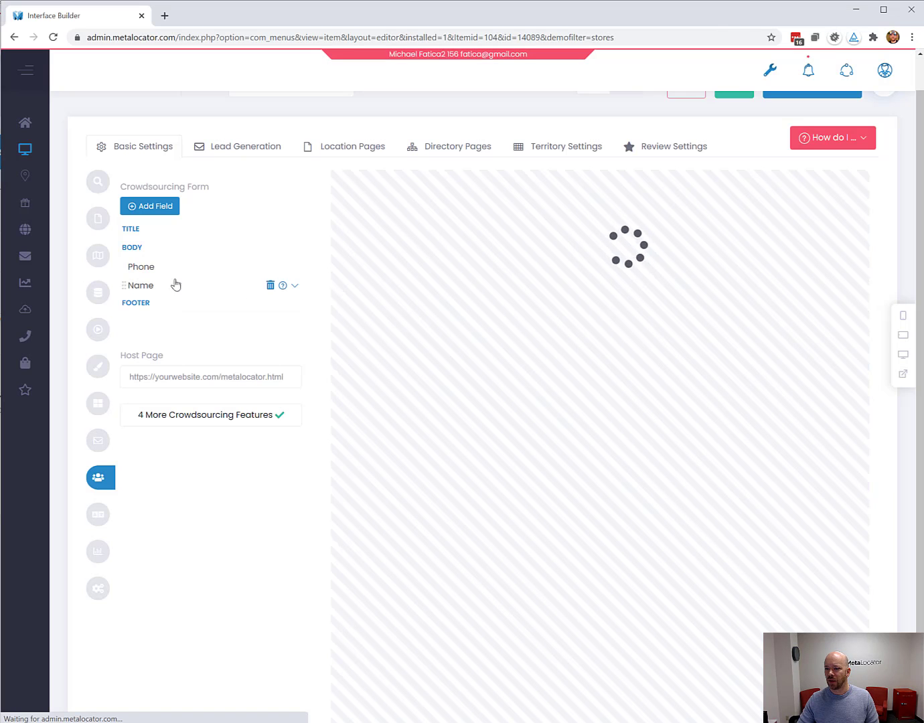
left_click_drag(169, 271, 173, 299)
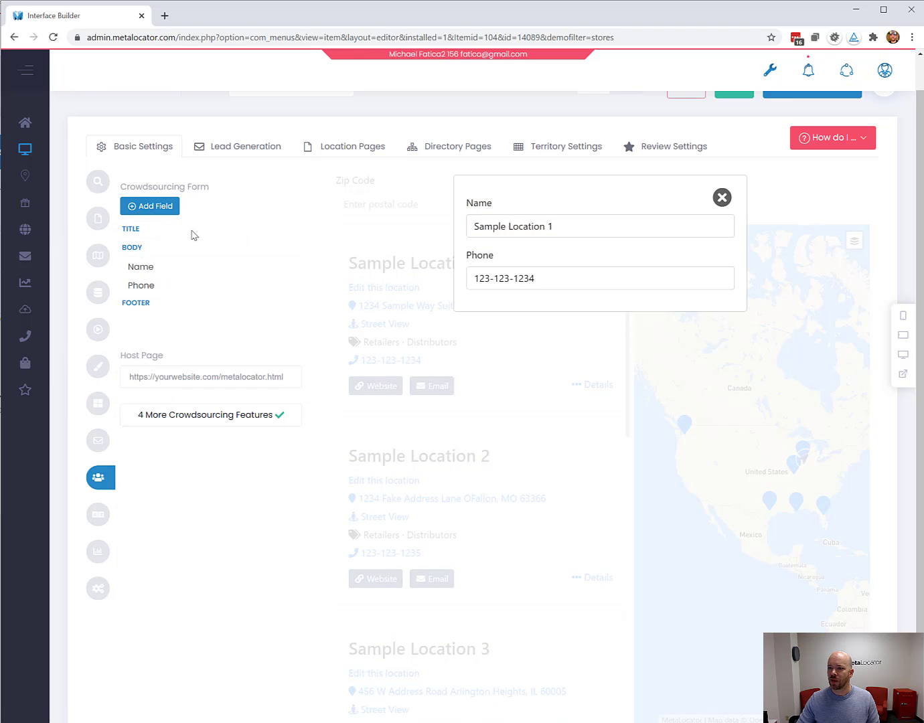
Add a Submit field and place it in the form's FOOTER.
left_click(162, 208)
left_click(203, 163)
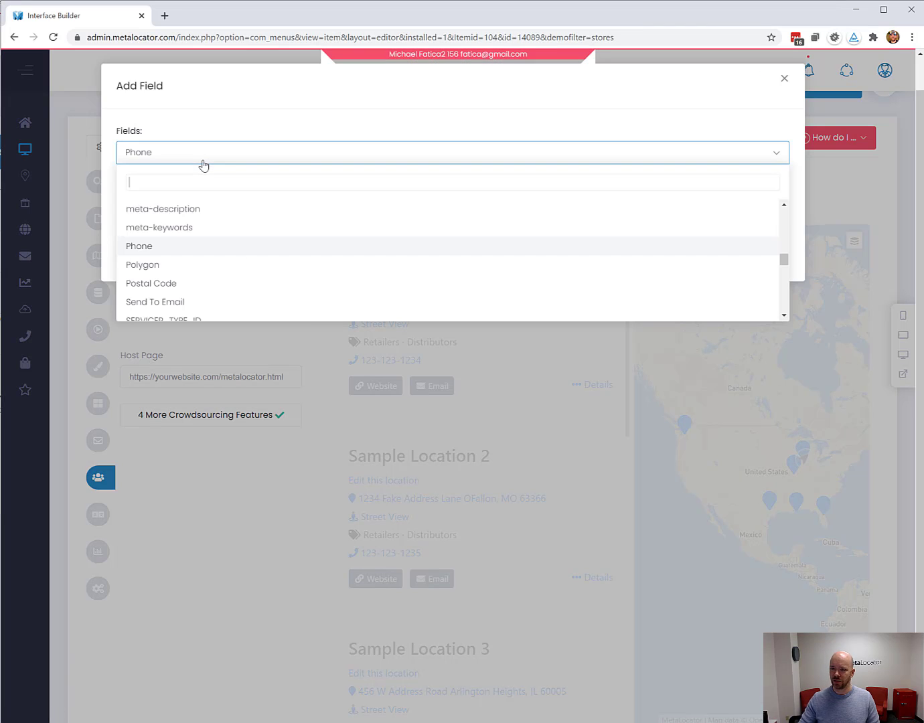
type("sub")
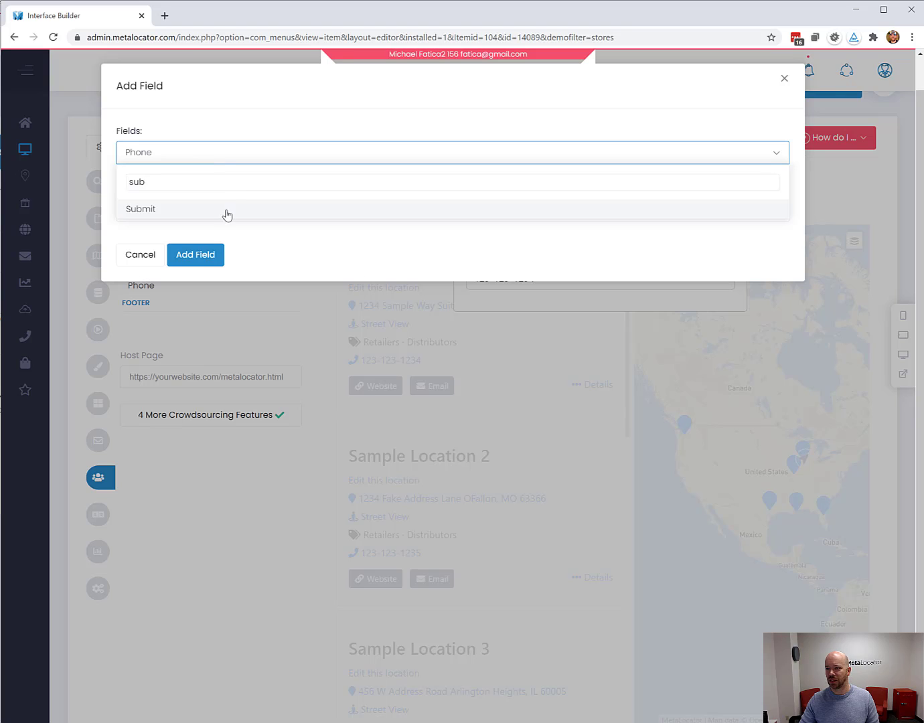
left_click(227, 210)
left_click(204, 254)
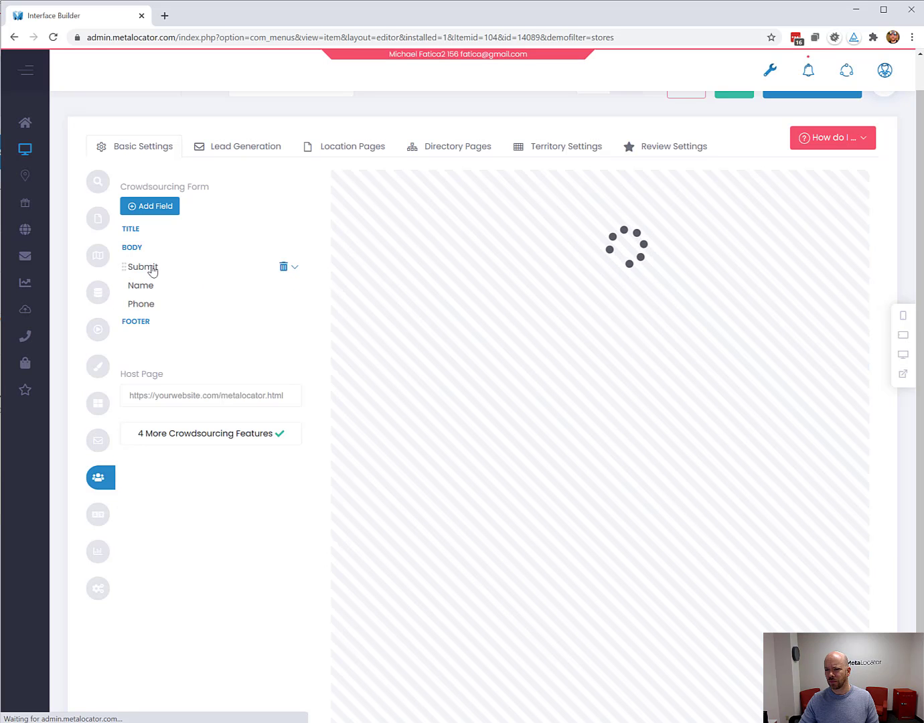
left_click_drag(152, 271, 162, 342)
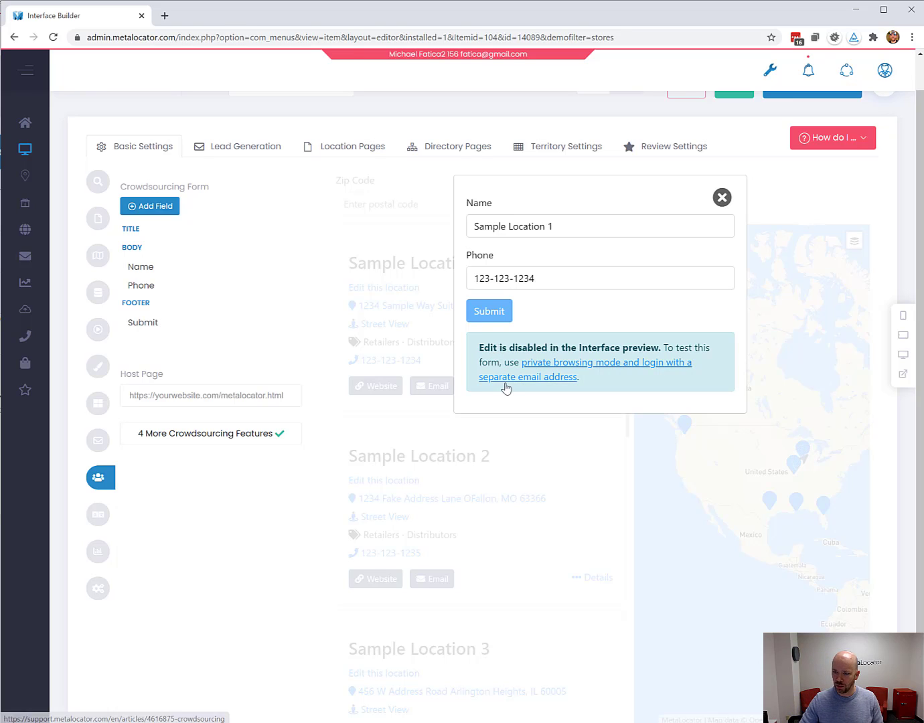
Set Show Add Link to Yes in the extra crowdsourcing options.
left_click(231, 442)
scroll(243, 444, "down", 1)
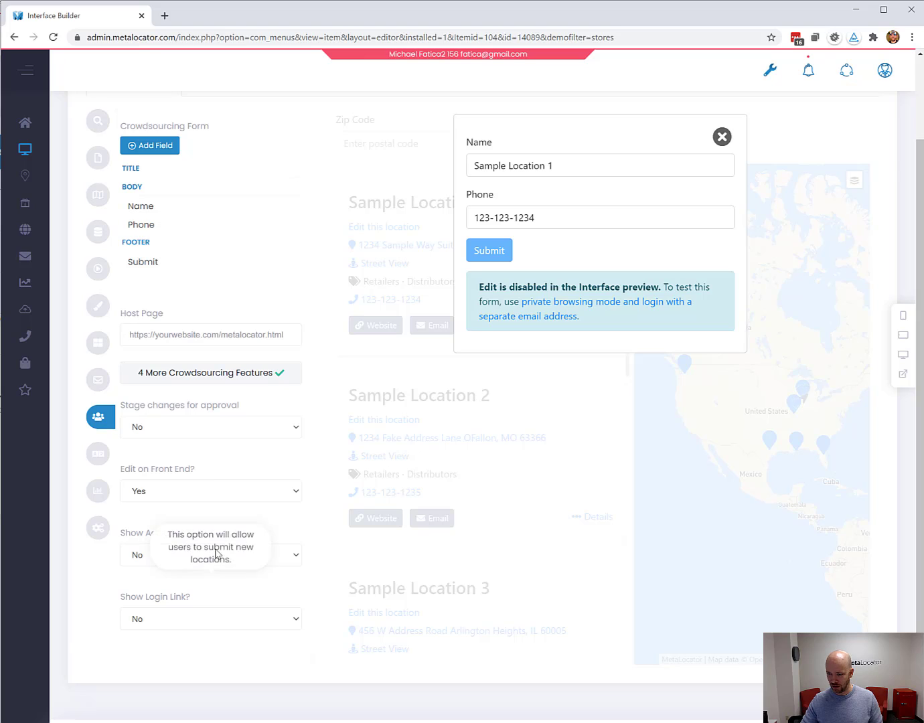
left_click(198, 558)
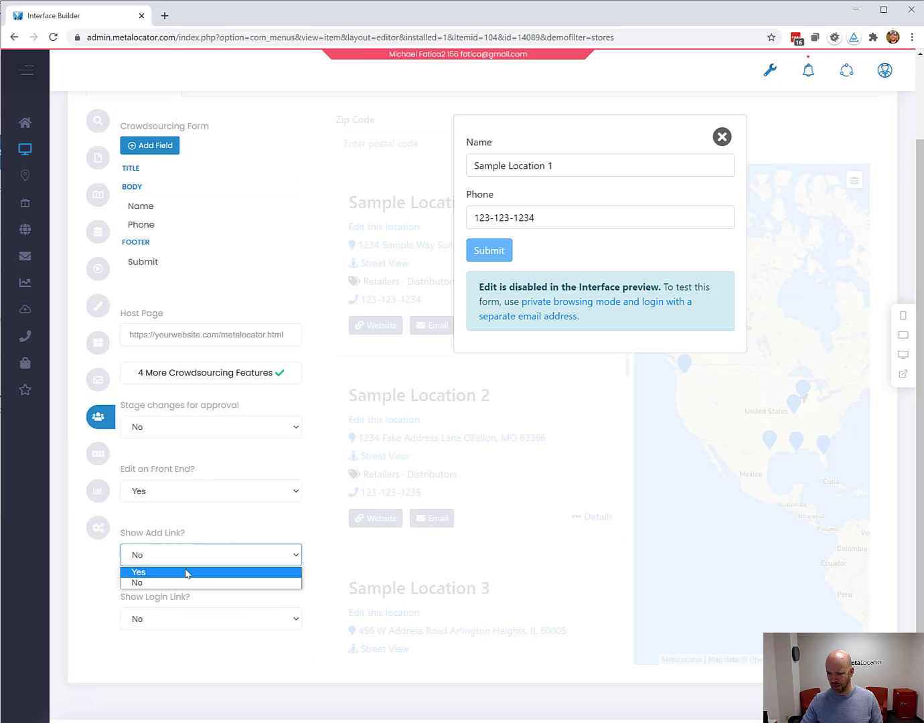
left_click(187, 573)
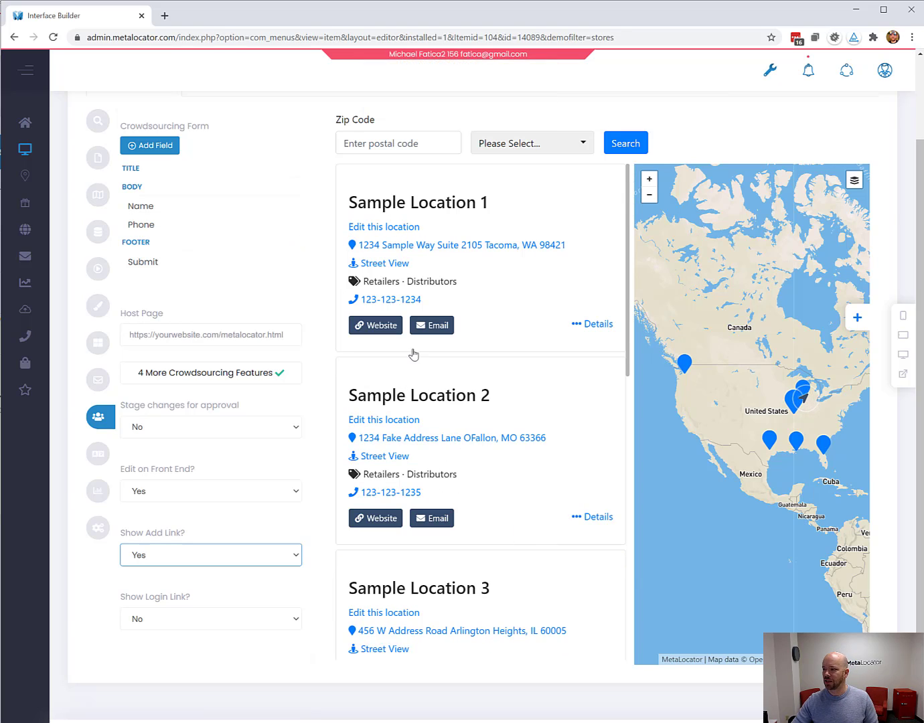
Save the Rich Media interface settings.
scroll(407, 383, "up", 2)
scroll(400, 385, "down", 2)
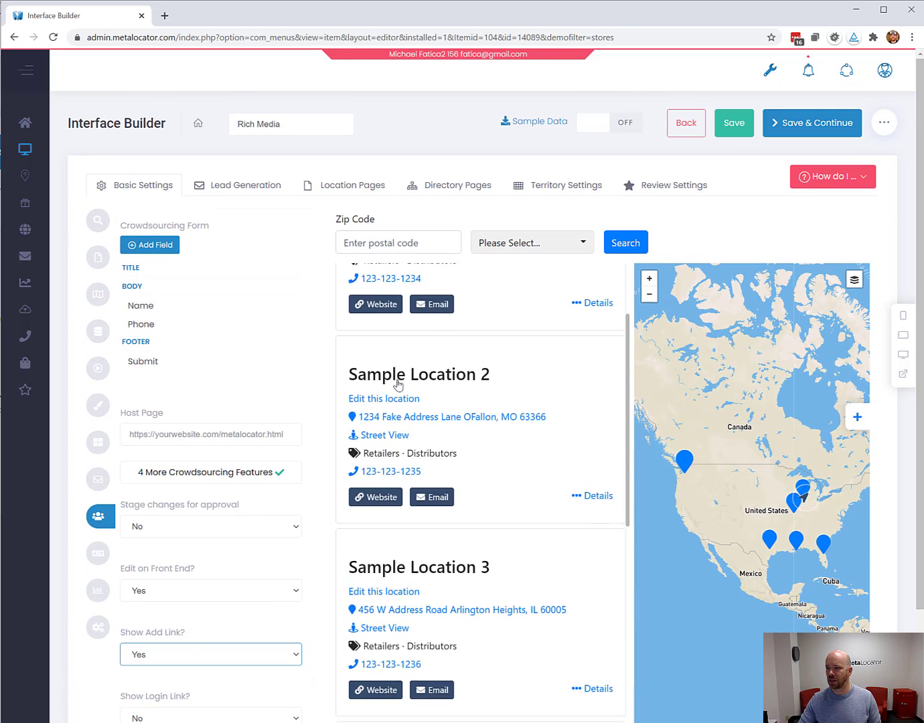
scroll(400, 389, "up", 2)
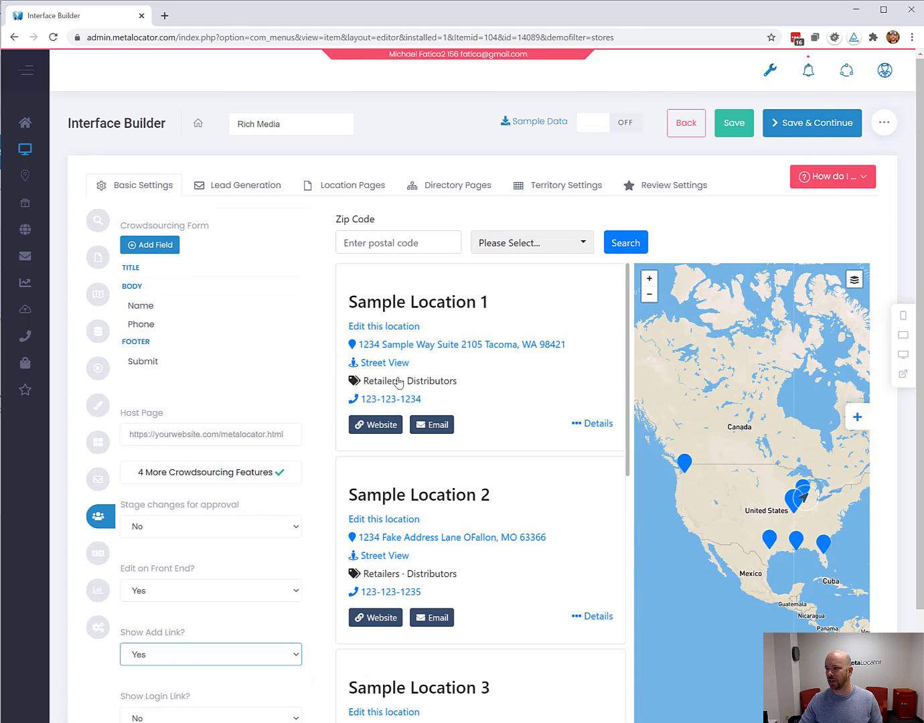
left_click(749, 125)
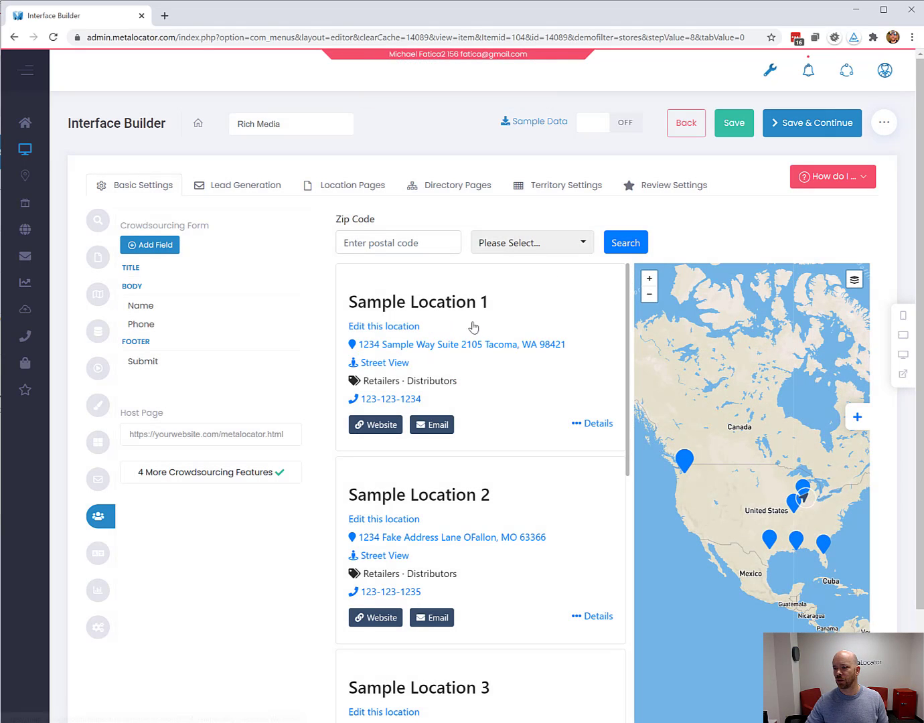
Pop out the directory preview into its own private window.
left_click(903, 375)
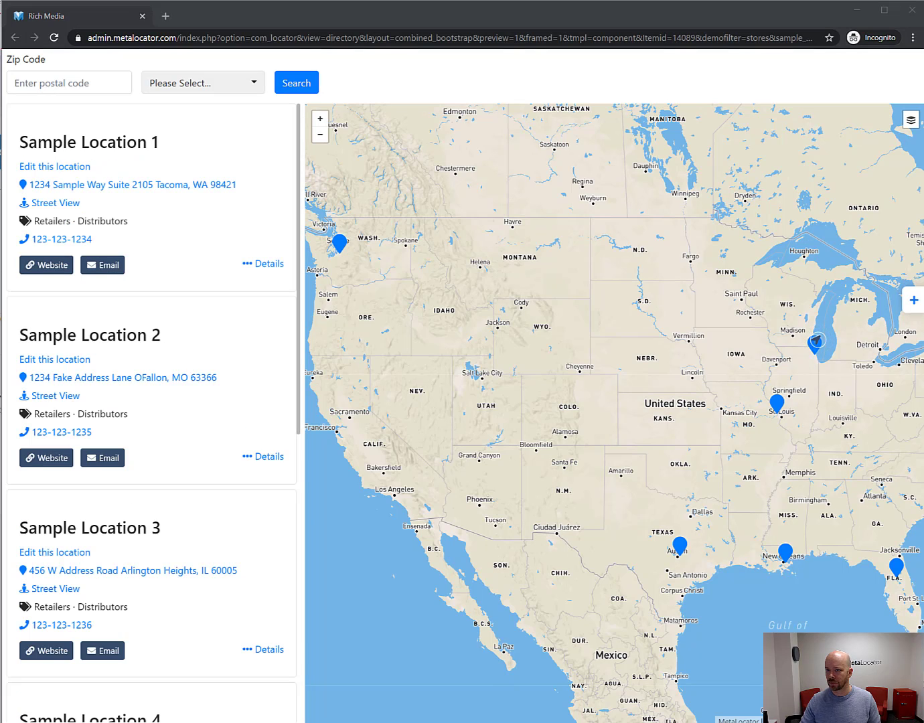
scroll(141, 273, "down", 5)
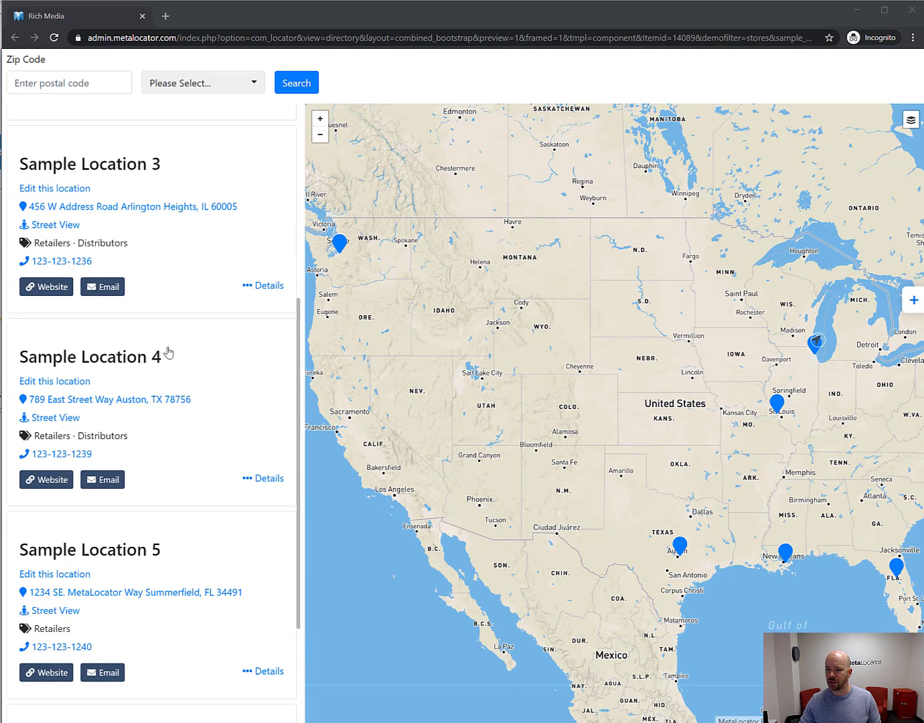
scroll(141, 321, "up", 5)
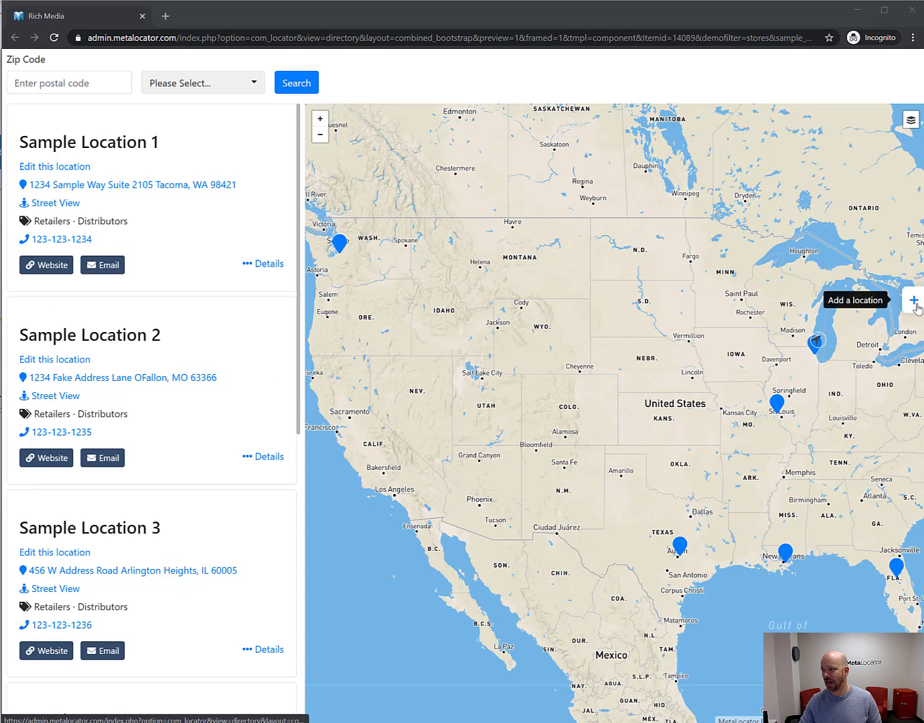
left_click_drag(360, 2, 340, 10)
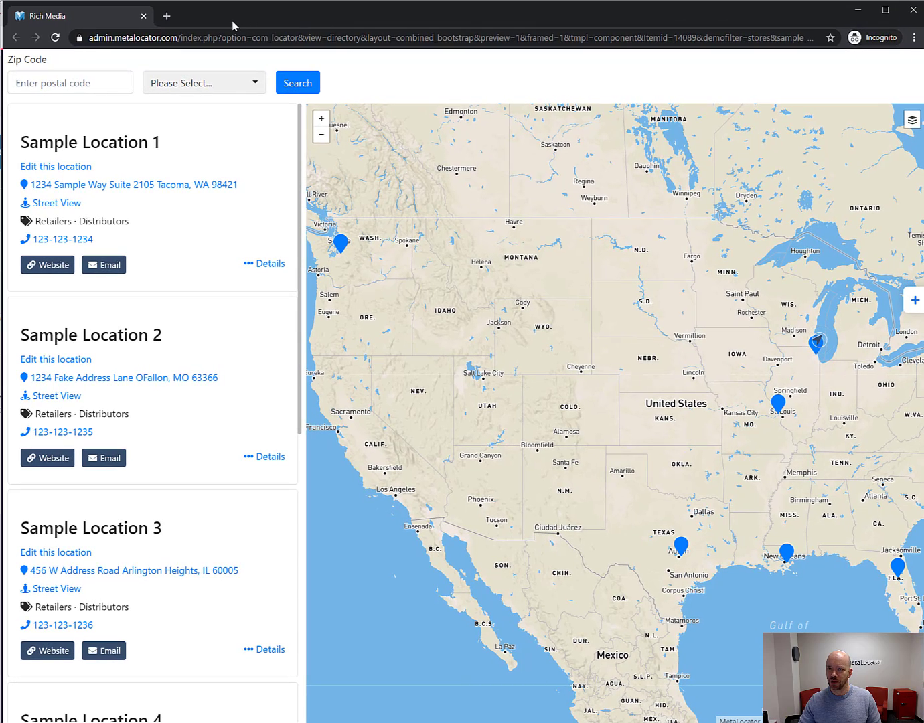
Open and close an extra private tab, returning to the preview's Sample Location 1 card.
left_click(167, 16)
type("g")
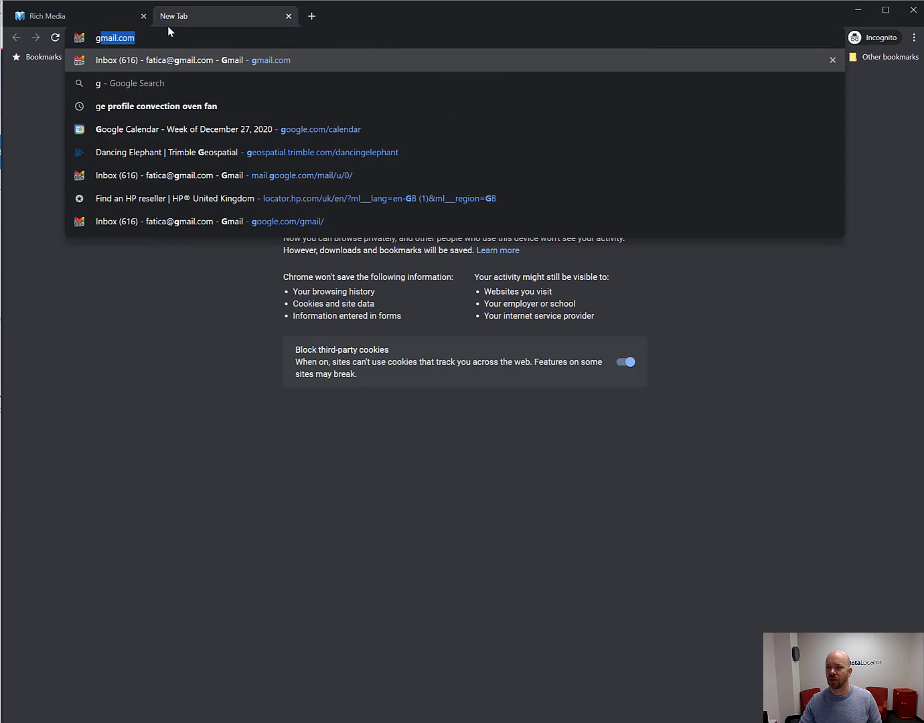
left_click(290, 16)
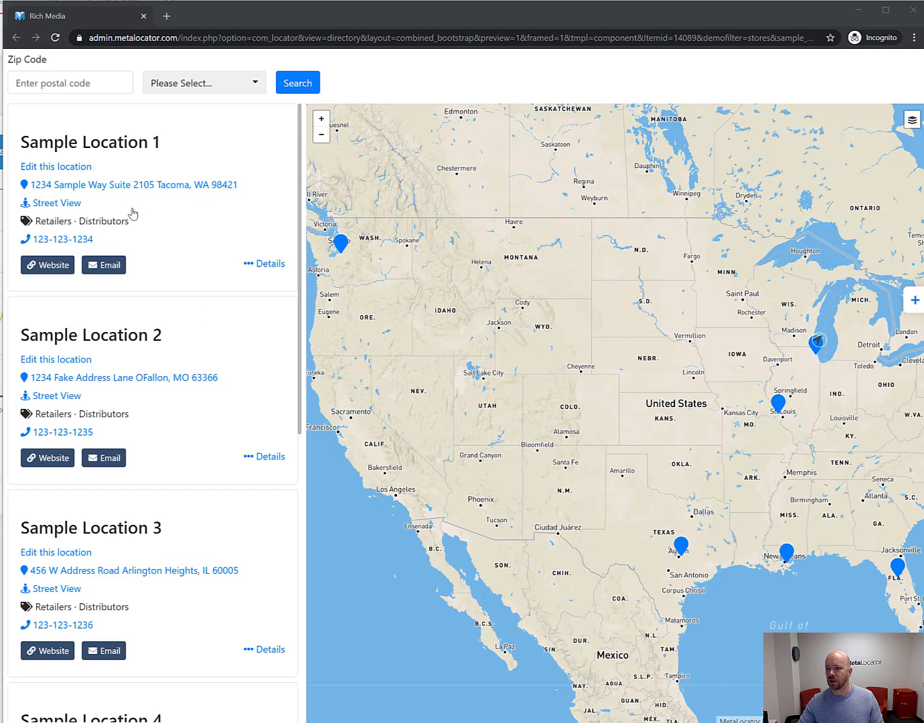
left_click(227, 20)
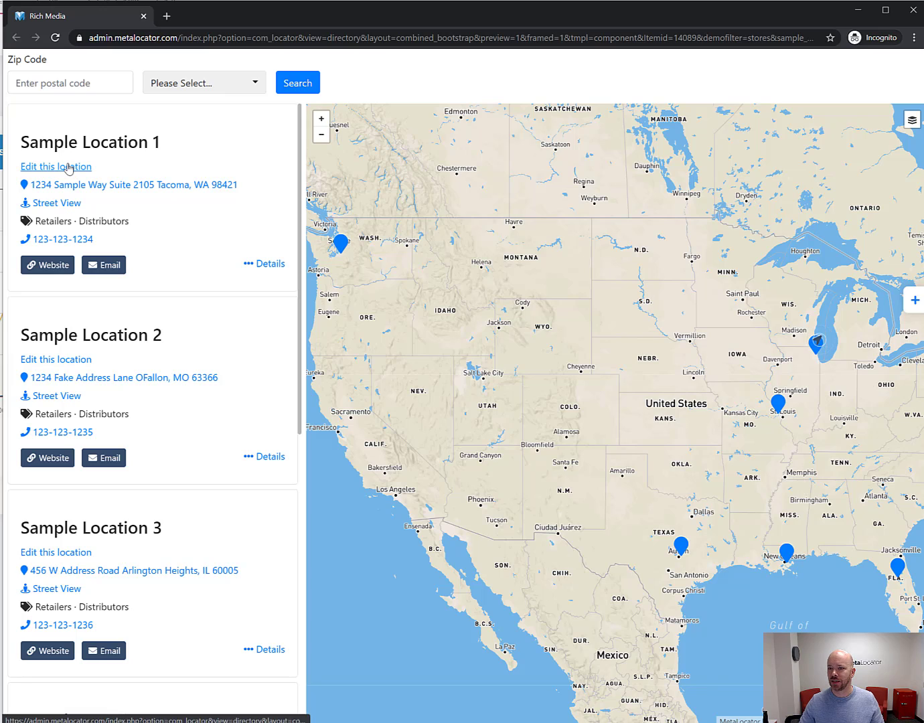
left_click_drag(53, 142, 126, 142)
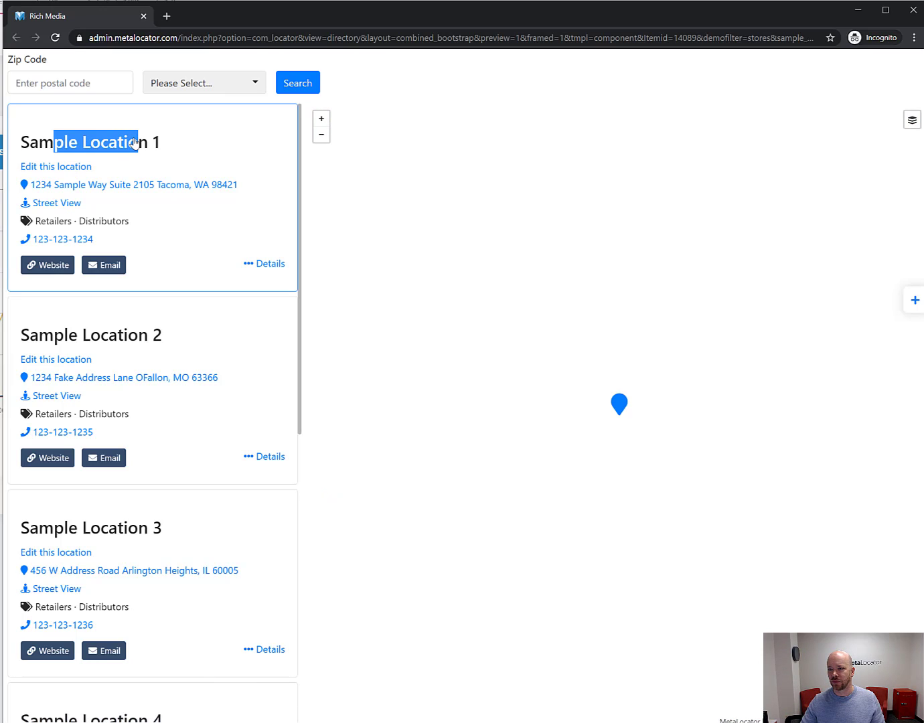
Claim Sample Location 1 with the claimant's e-mail and reason 'Please allow me access.'.
left_click(124, 143)
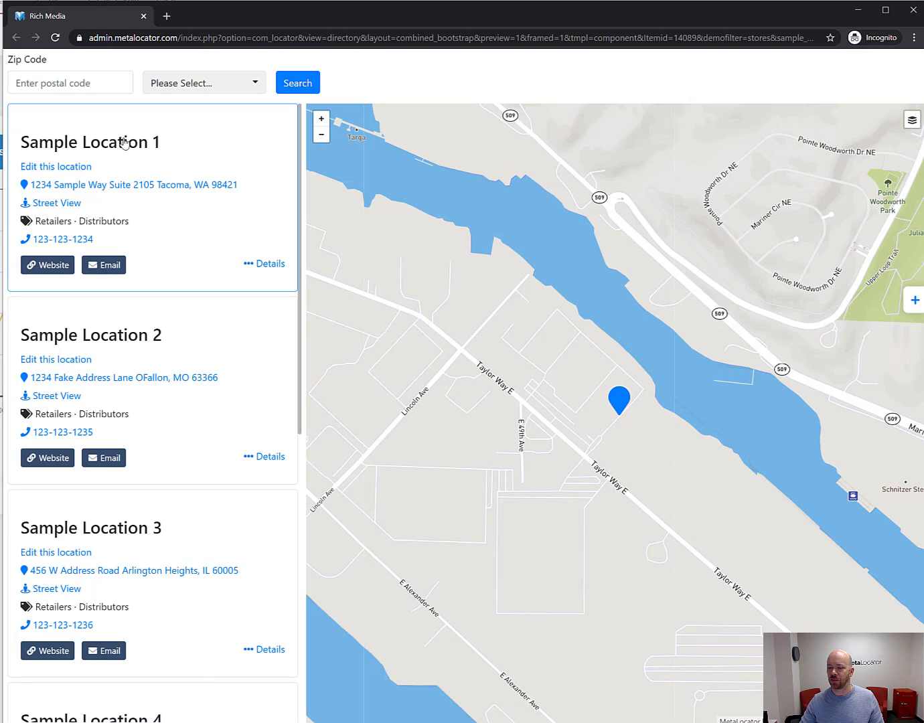
left_click(68, 168)
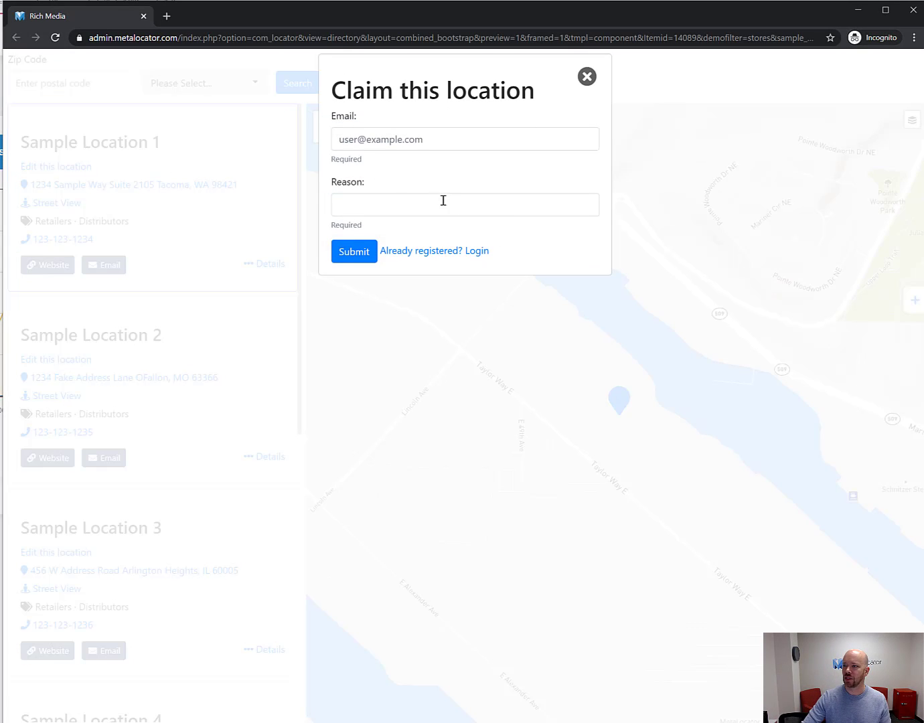
left_click(379, 139)
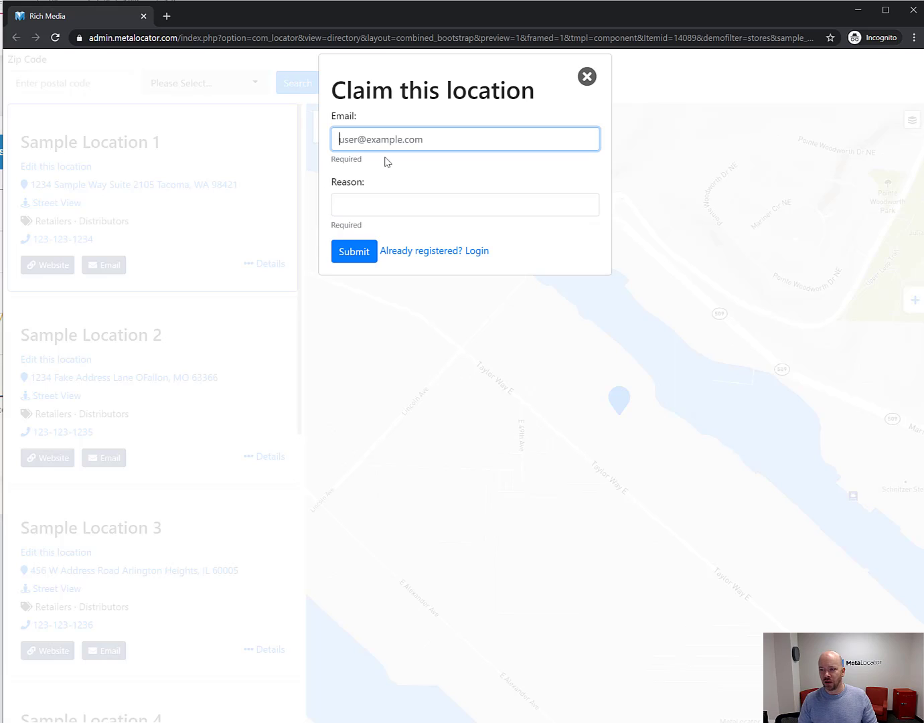
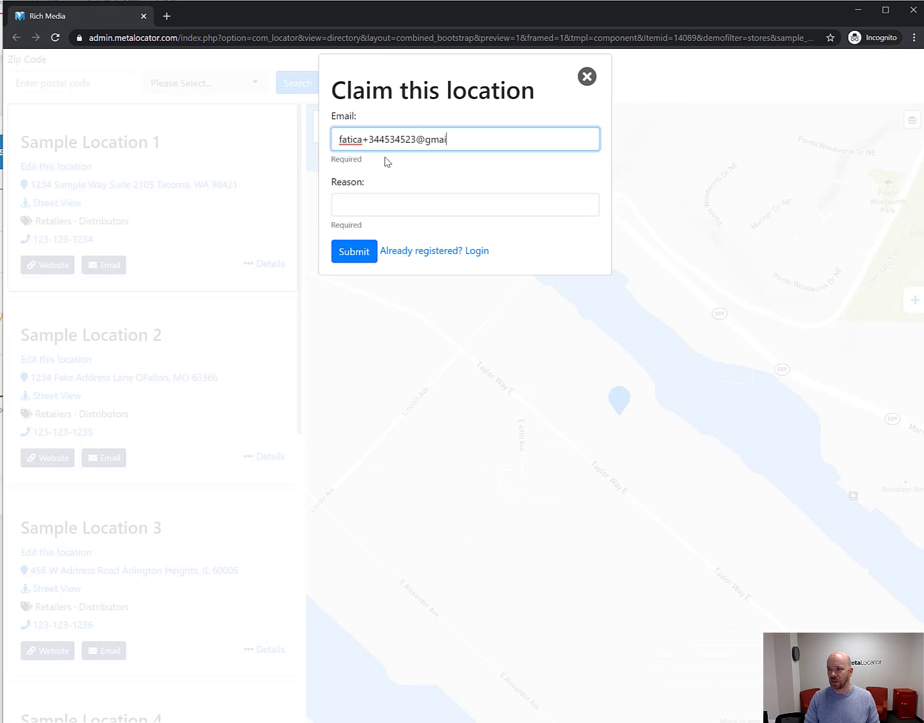
key("ctrl+a")
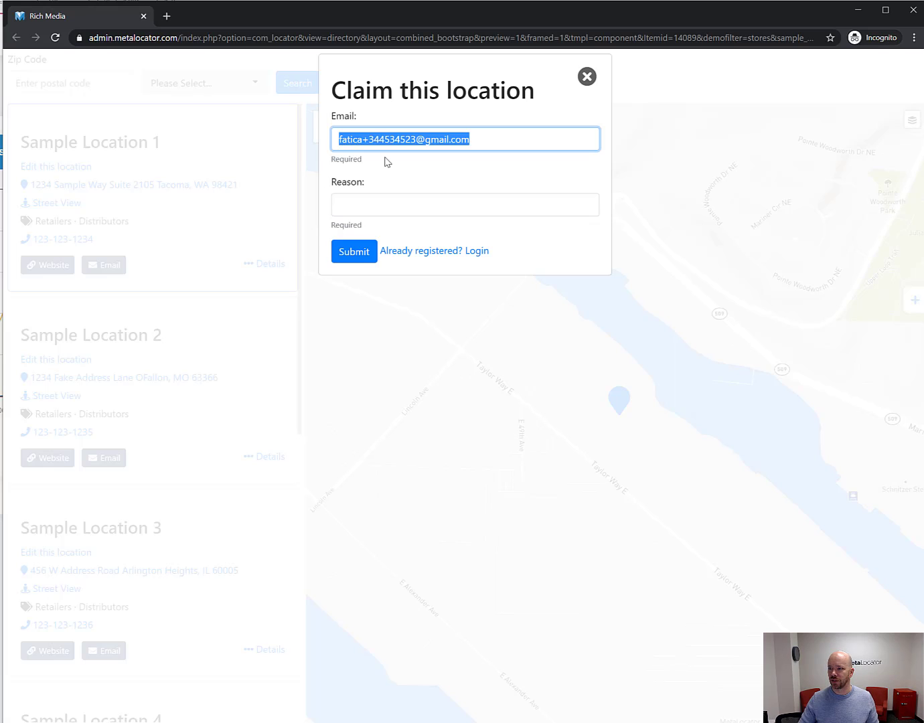
left_click(386, 212)
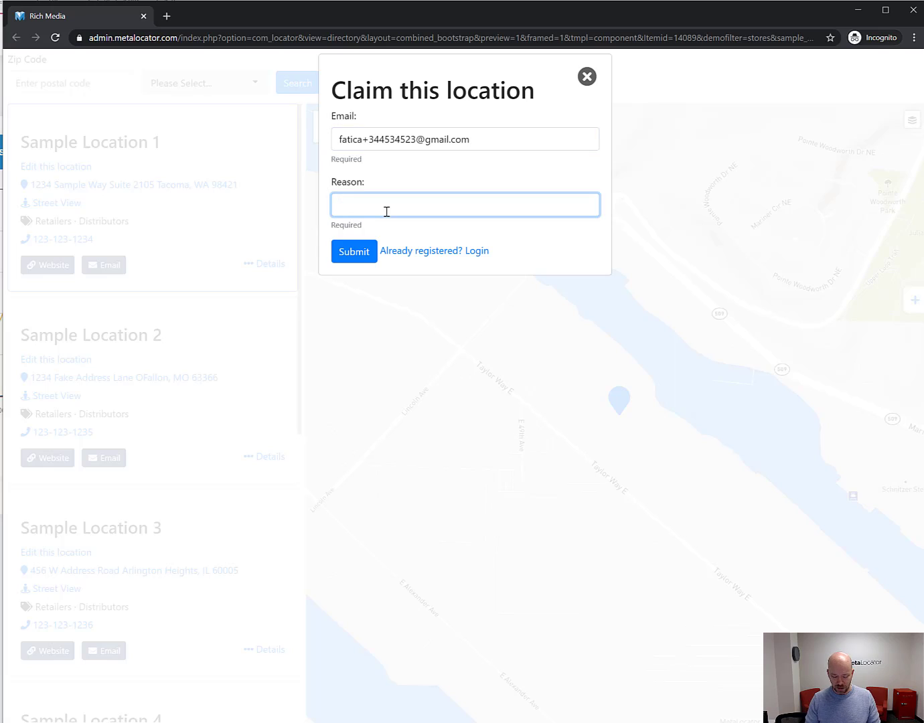
type("Please allow")
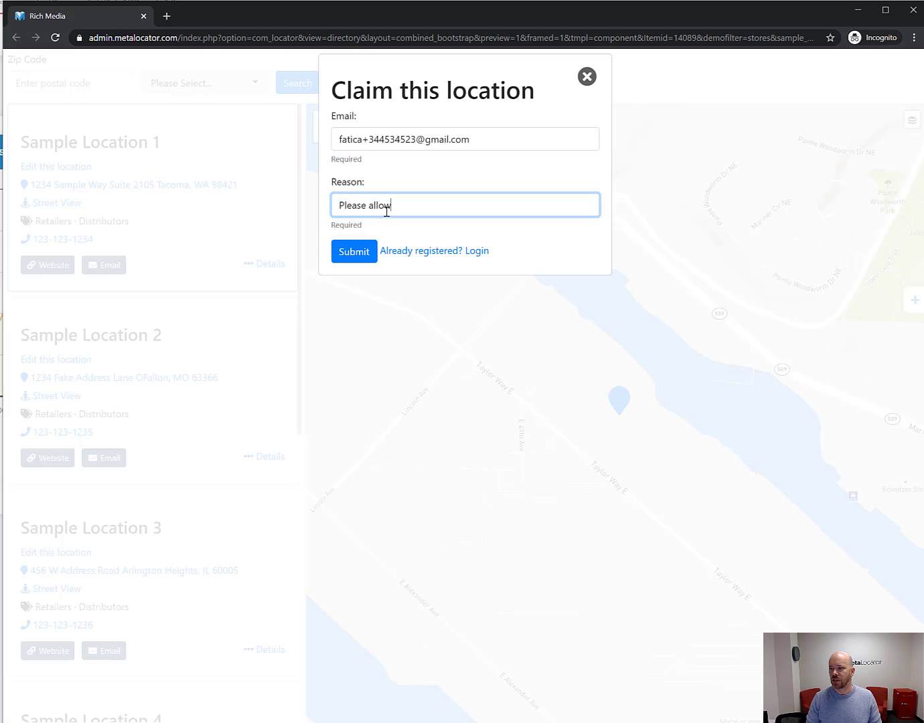
type(" me acce")
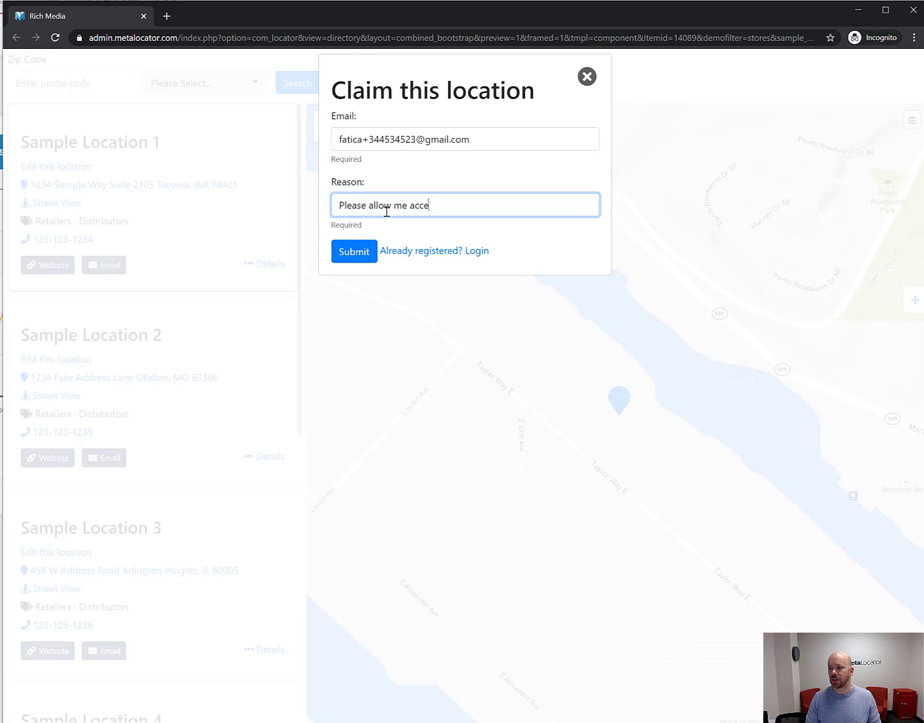
type("ss.")
left_click(362, 256)
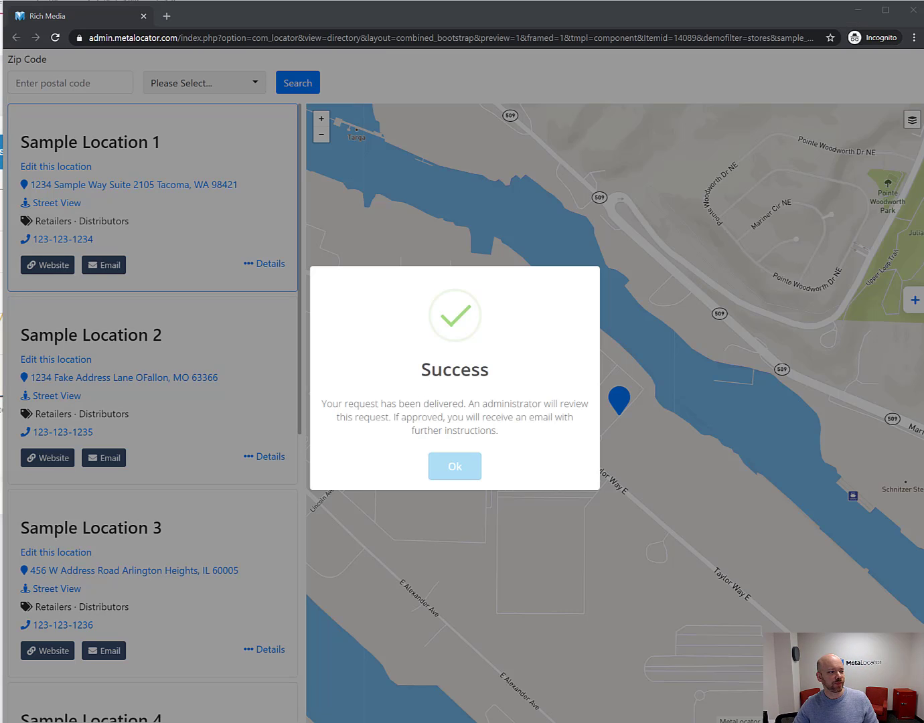
key("alt+Tab")
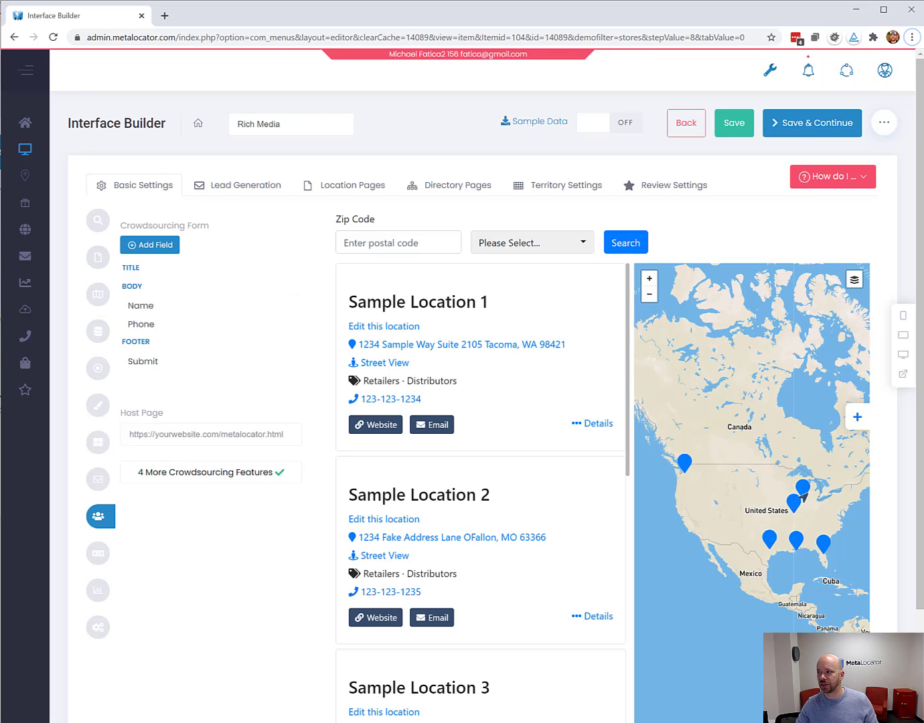
left_click(883, 72)
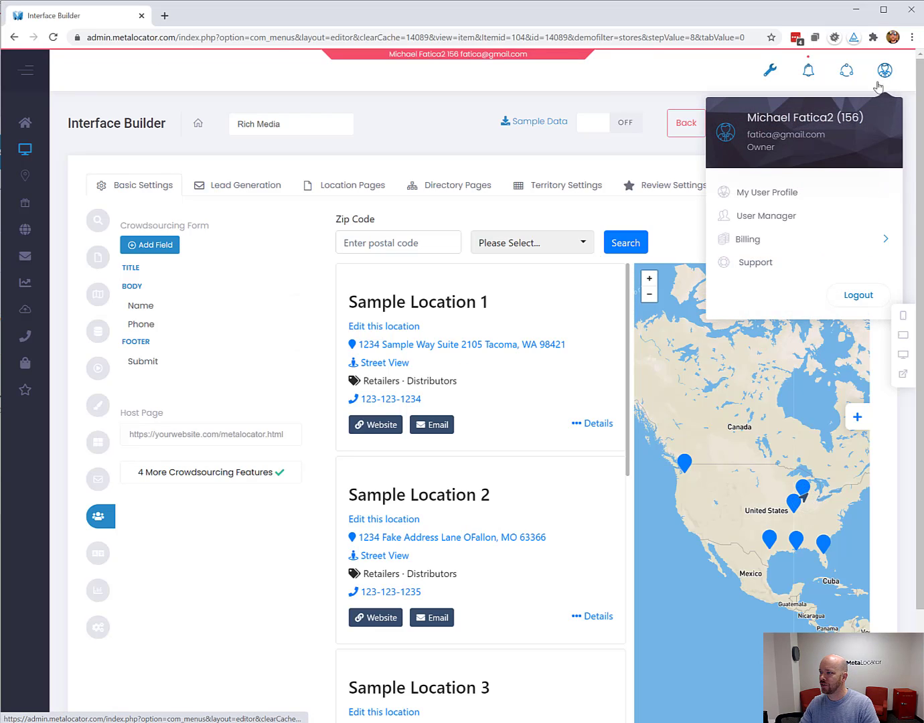
left_click(774, 219)
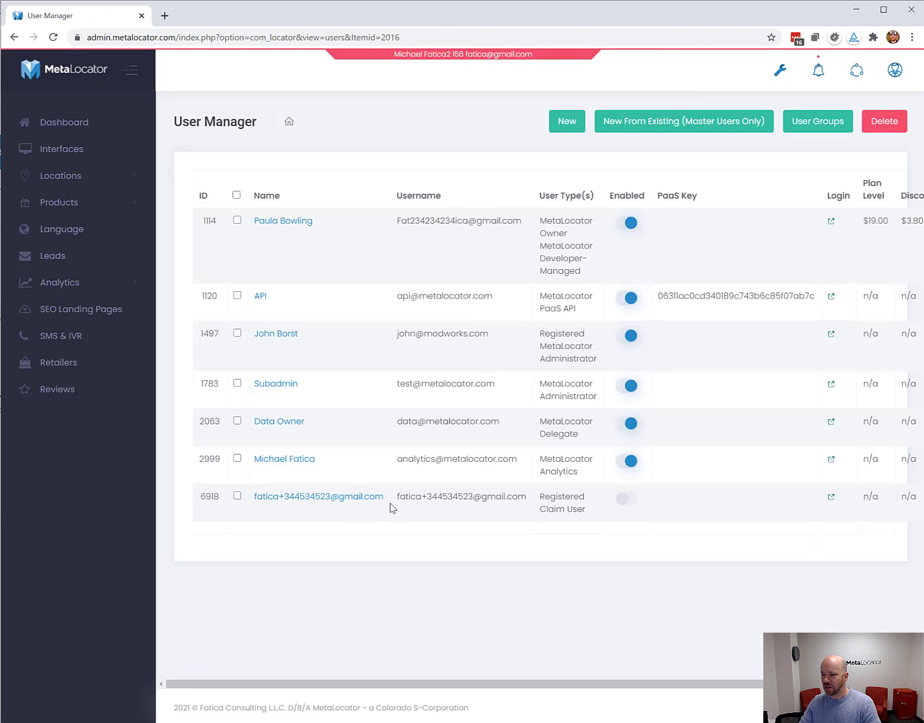
left_click_drag(397, 500, 527, 499)
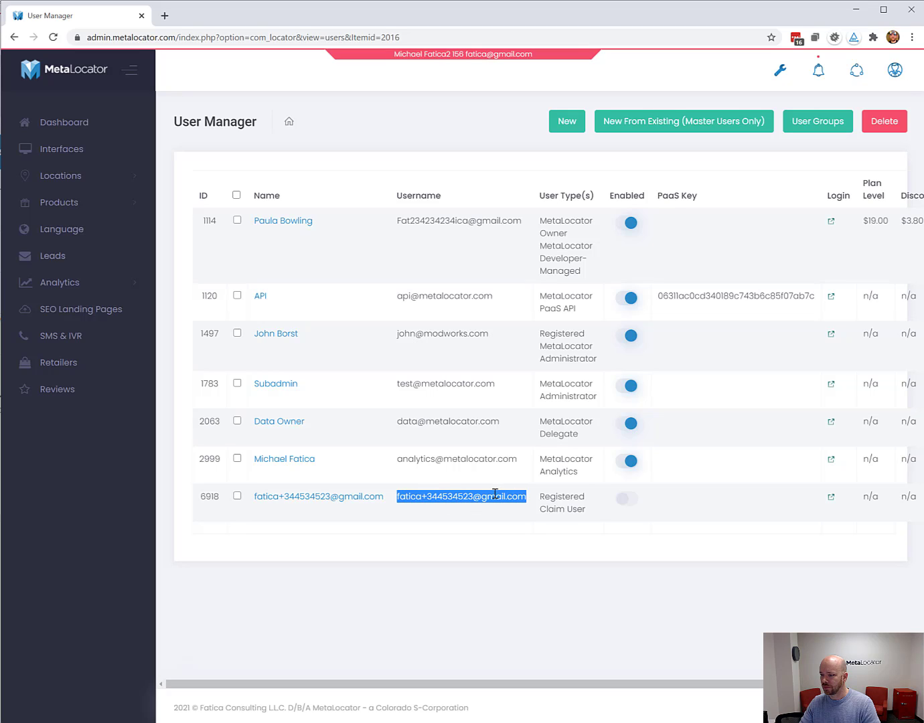
left_click(896, 70)
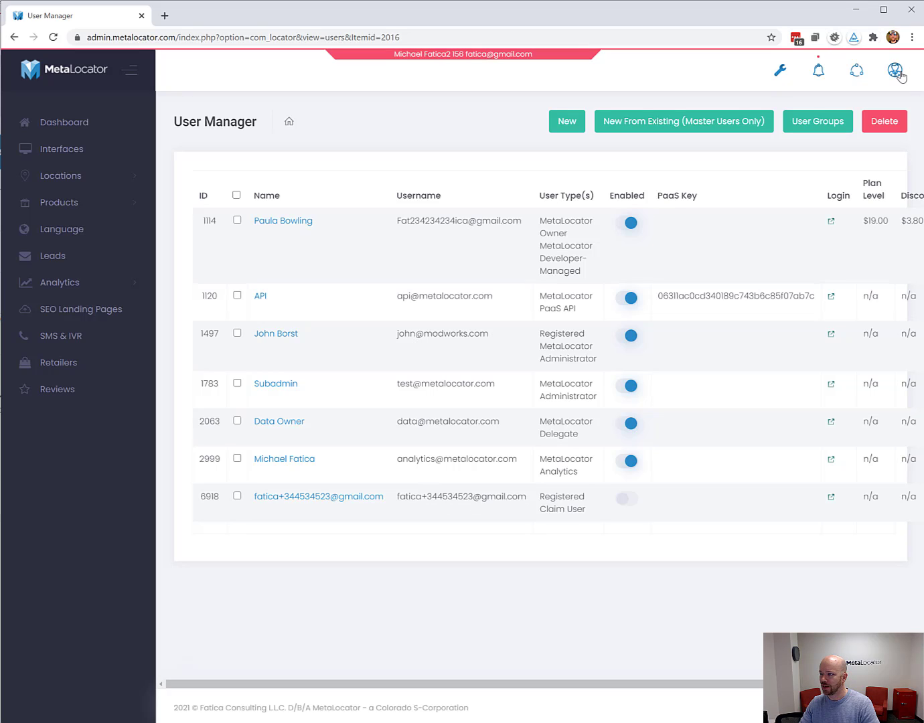
left_click(601, 600)
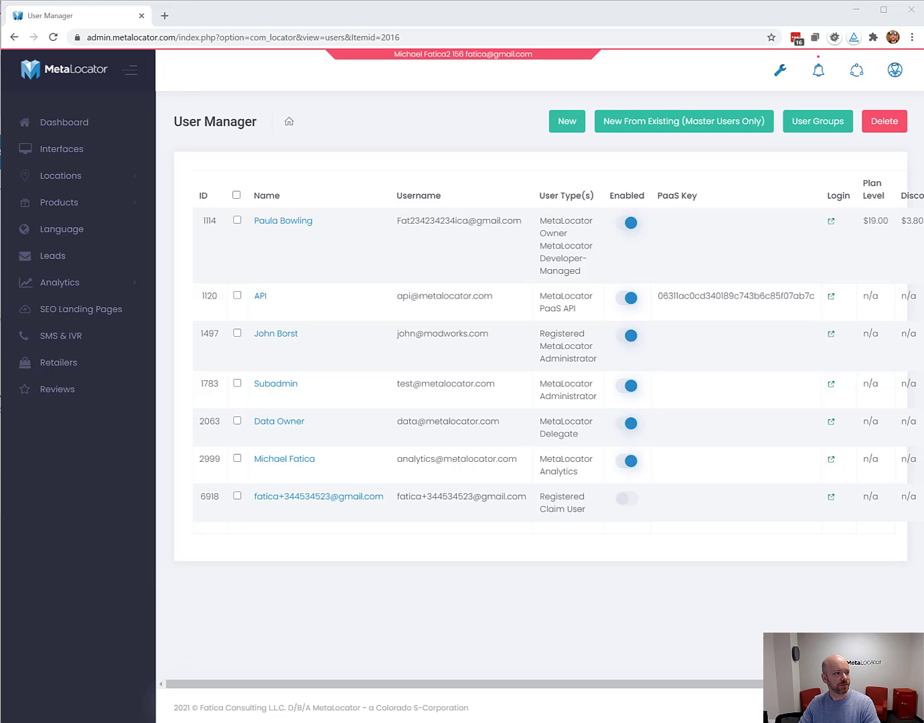
left_click_drag(0, 124, 162, 262)
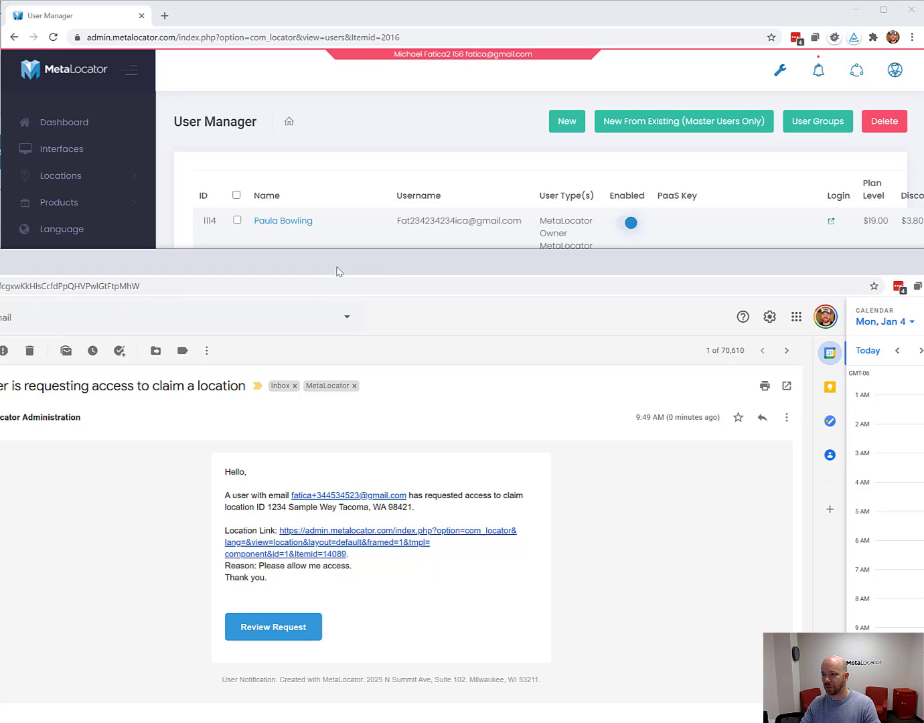
left_click_drag(341, 268, 0, 150)
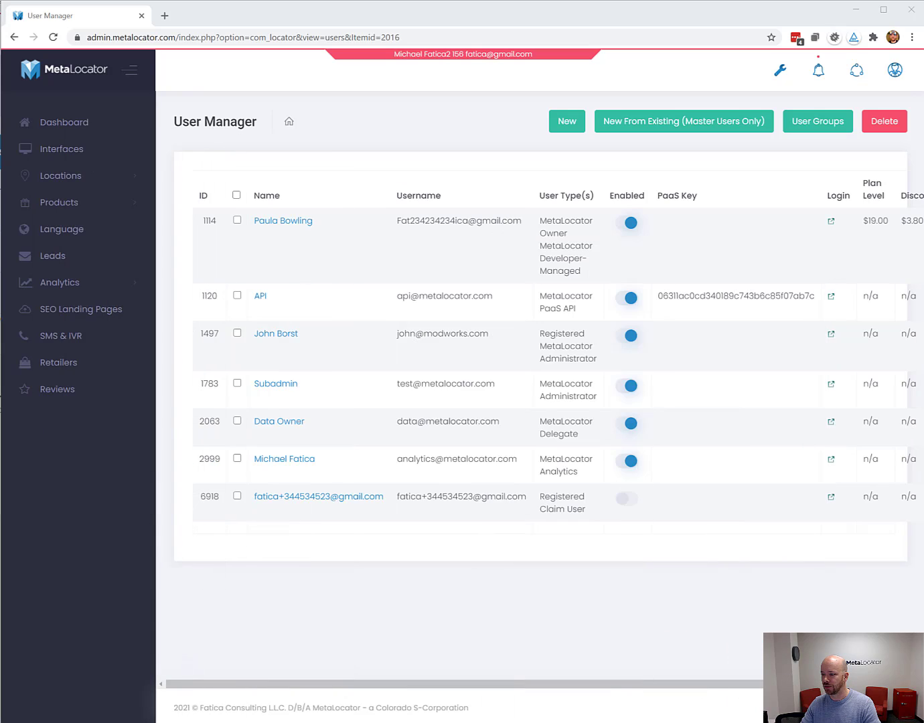
In User Manager, enable the claim user and approve their Sample Location 1 access request.
left_click(285, 498)
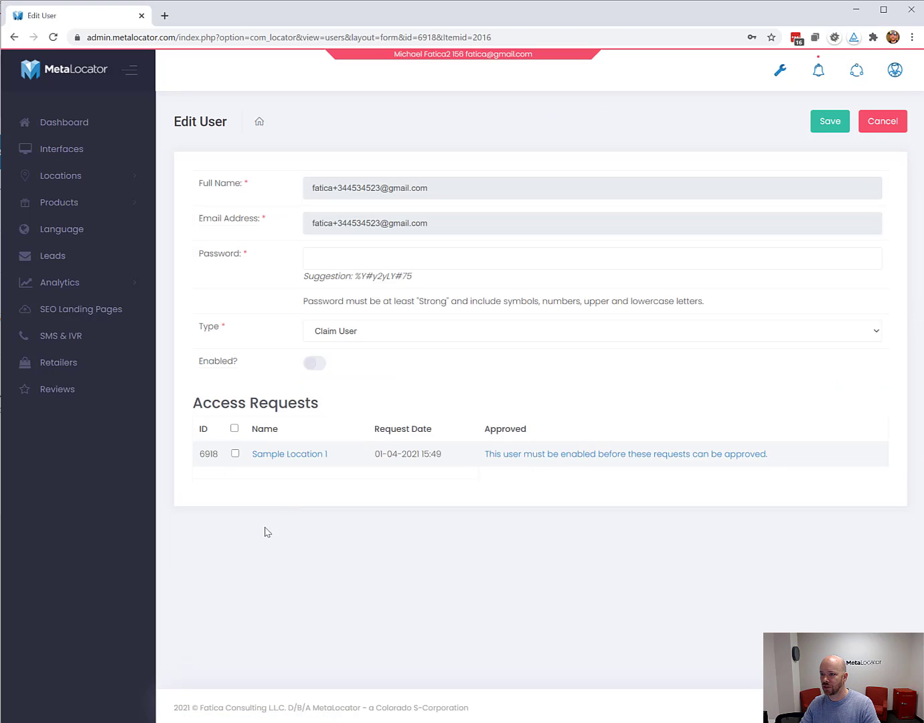
left_click(322, 368)
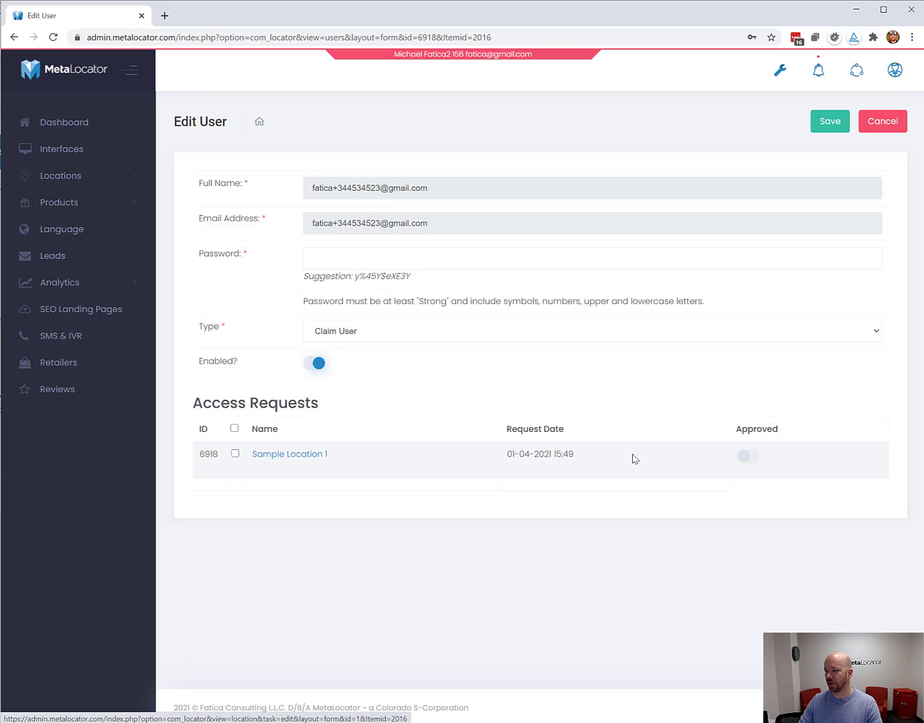
left_click(748, 457)
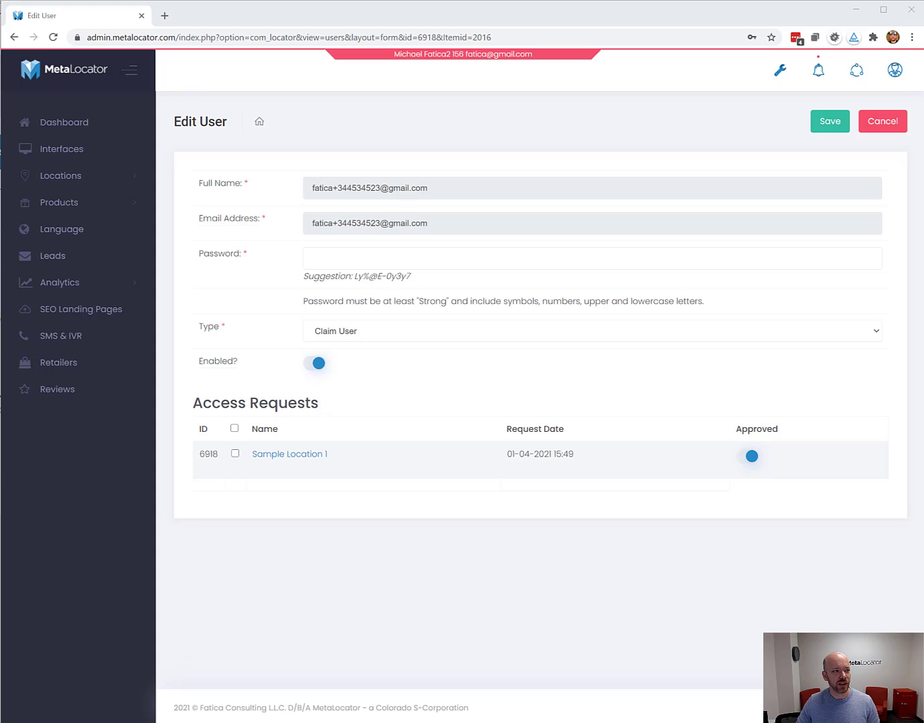
left_click_drag(0, 408, 191, 564)
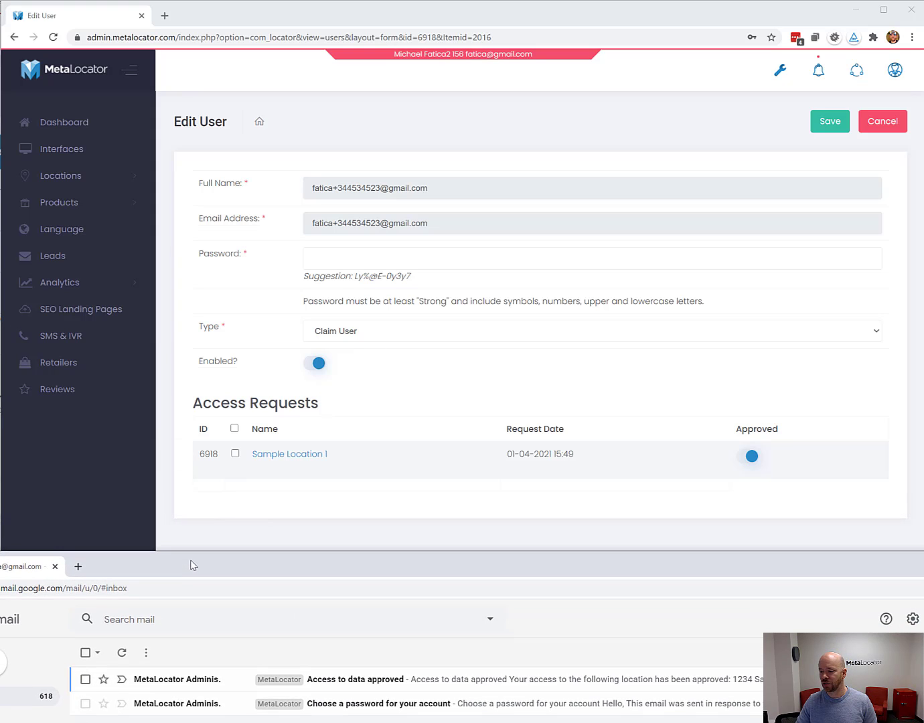
Open the 'Choose a password for your account' email's Set Your Password link in an incognito window.
left_click(334, 704)
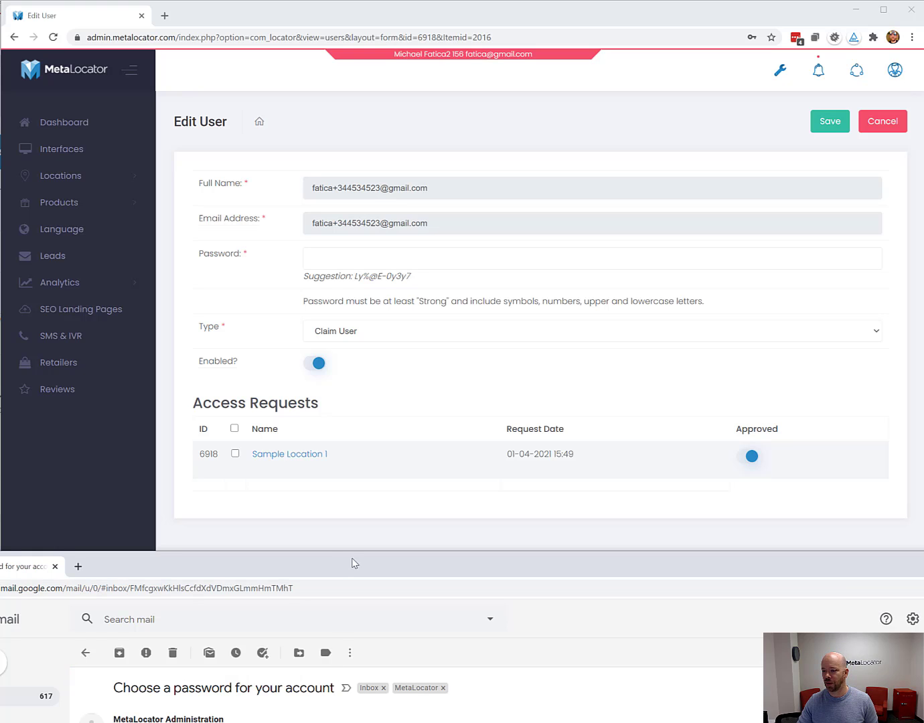
left_click_drag(354, 563, 158, 233)
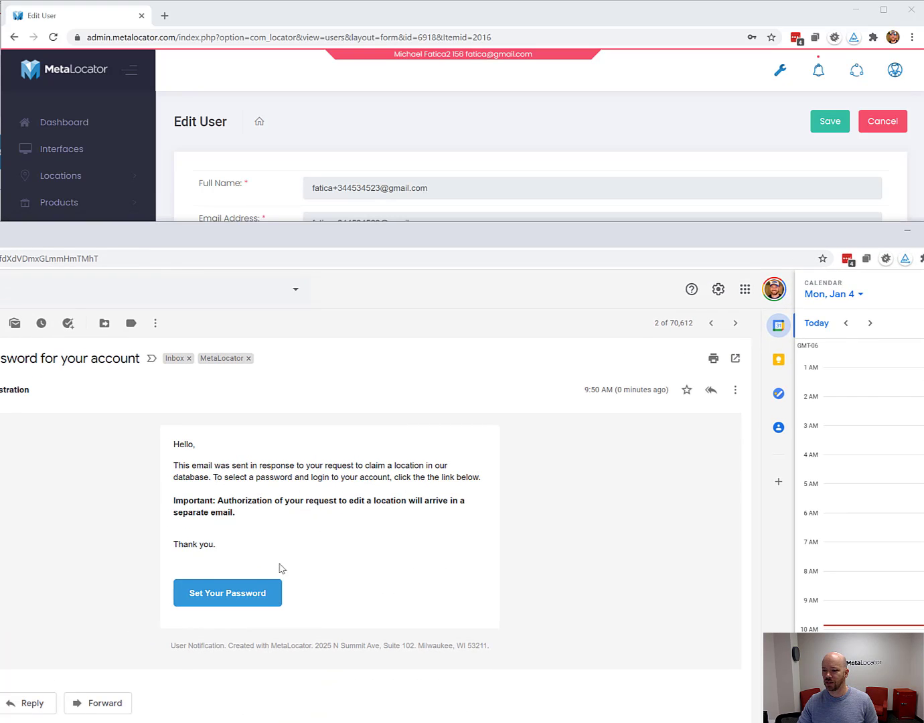
right_click(235, 590)
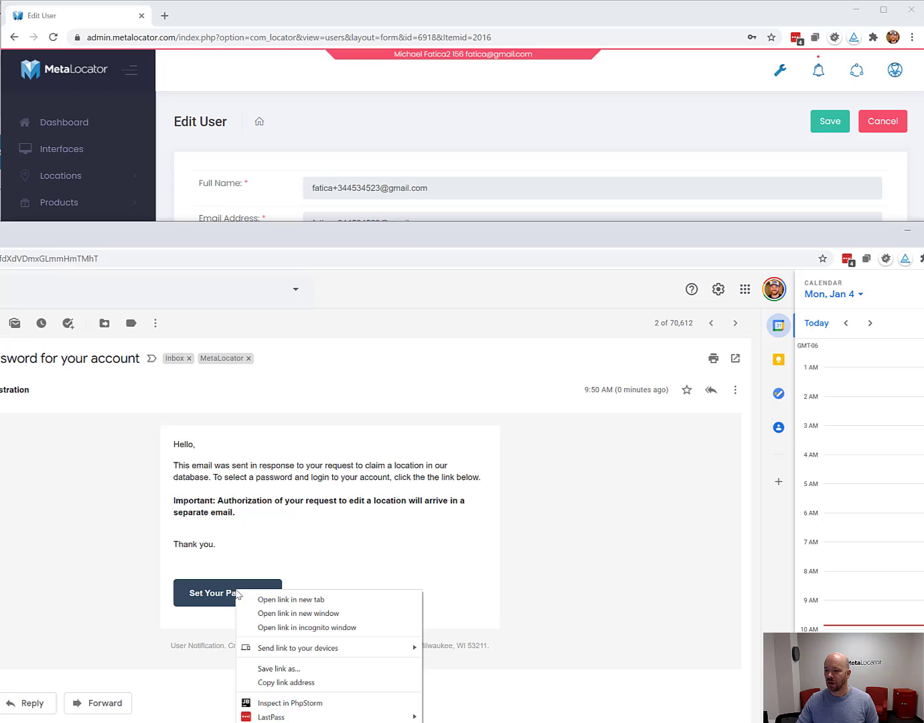
left_click(296, 628)
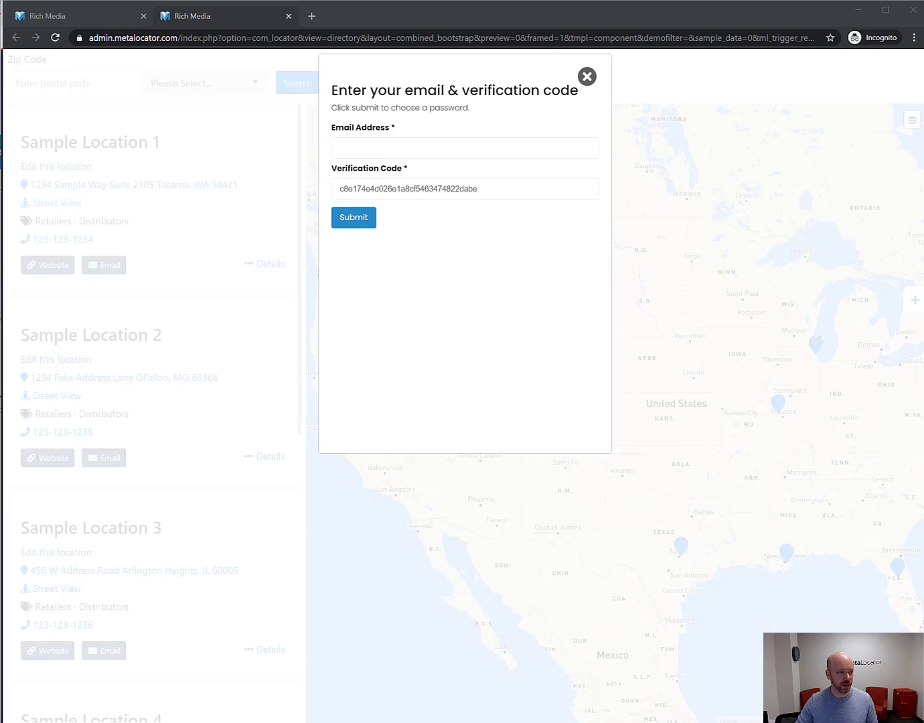
Submit the claim user's e-mail address with the verification code.
left_click(379, 148)
key("ctrl+v")
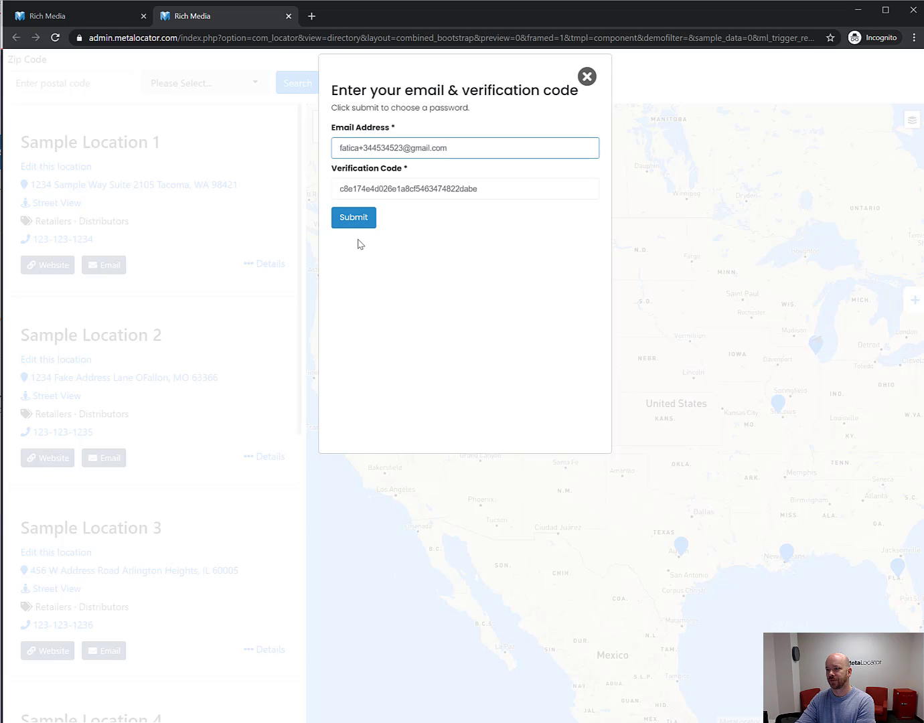
left_click(339, 217)
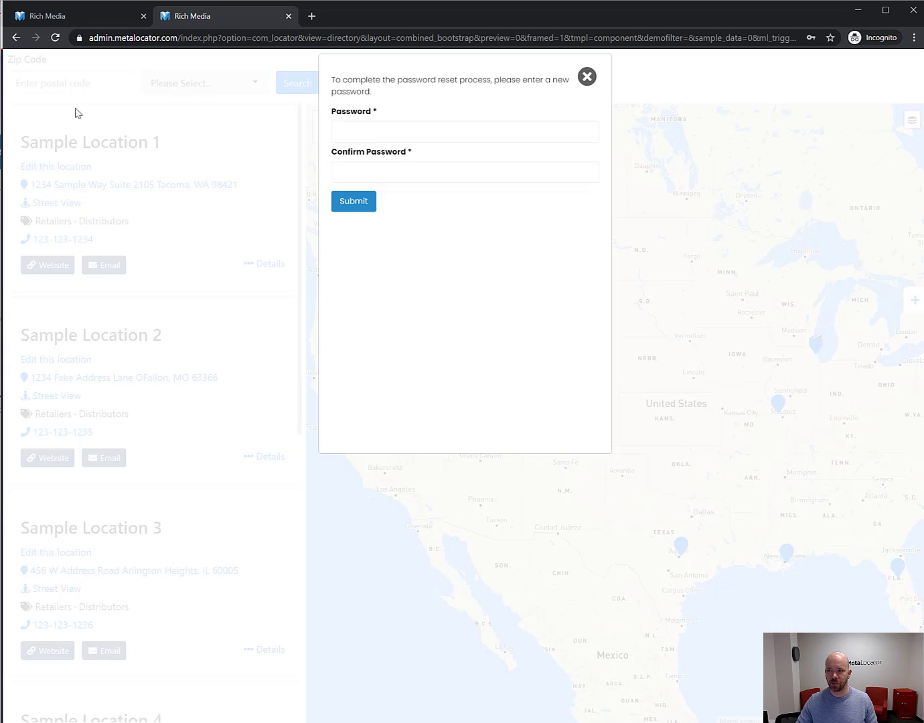
Enter and confirm the new account password, then submit it.
left_click(443, 131)
type("****")
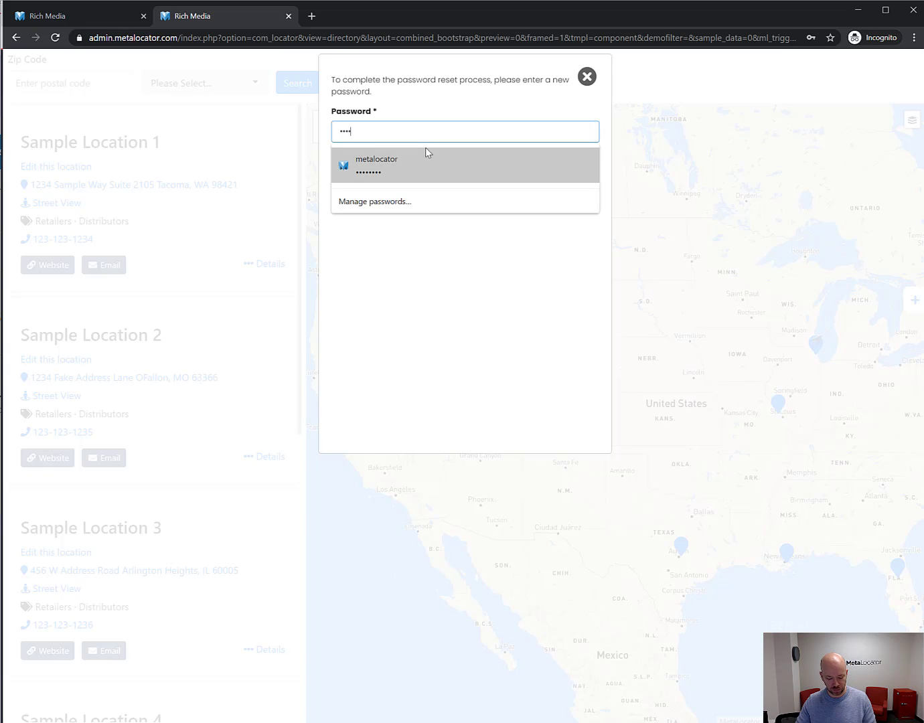
type("**")
left_click(470, 83)
left_click(399, 171)
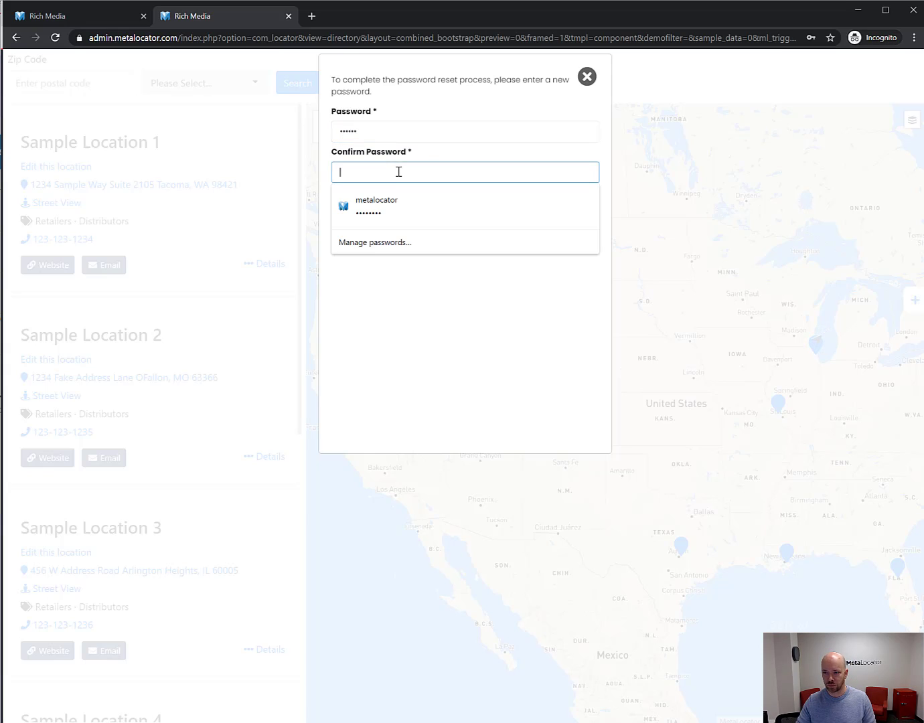
type("******")
left_click(553, 411)
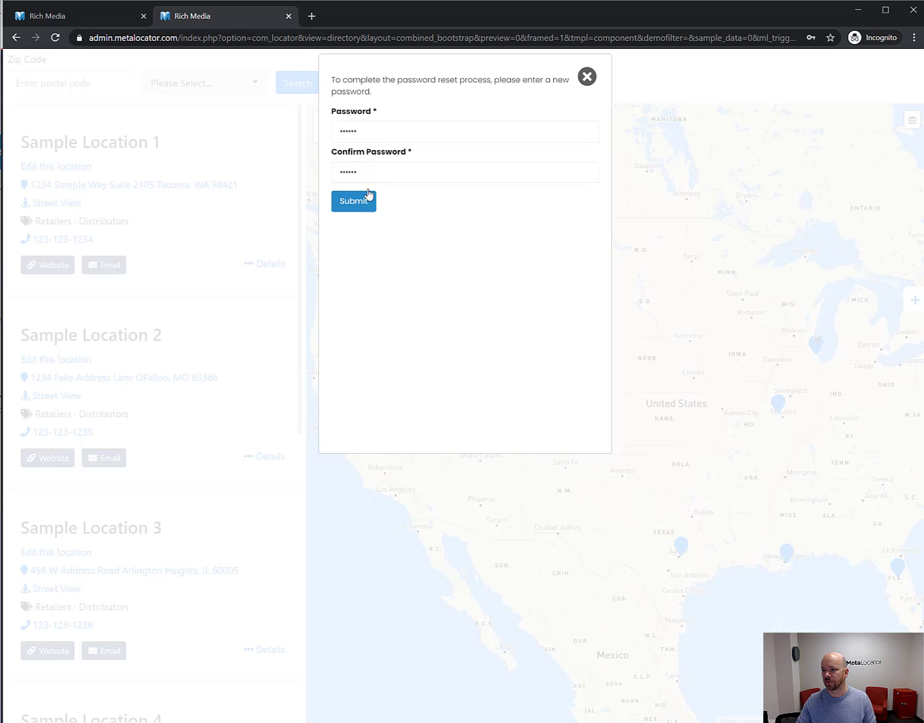
left_click(357, 207)
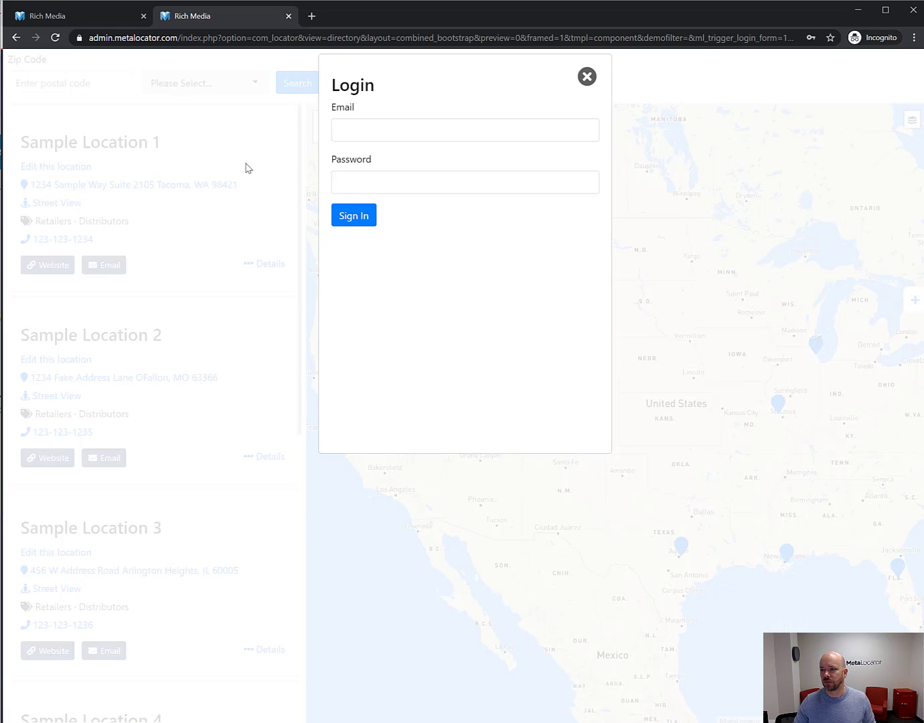
Sign in to the locator with the claim user's e-mail address and password.
left_click(352, 132)
key("ctrl+v")
left_click(365, 175)
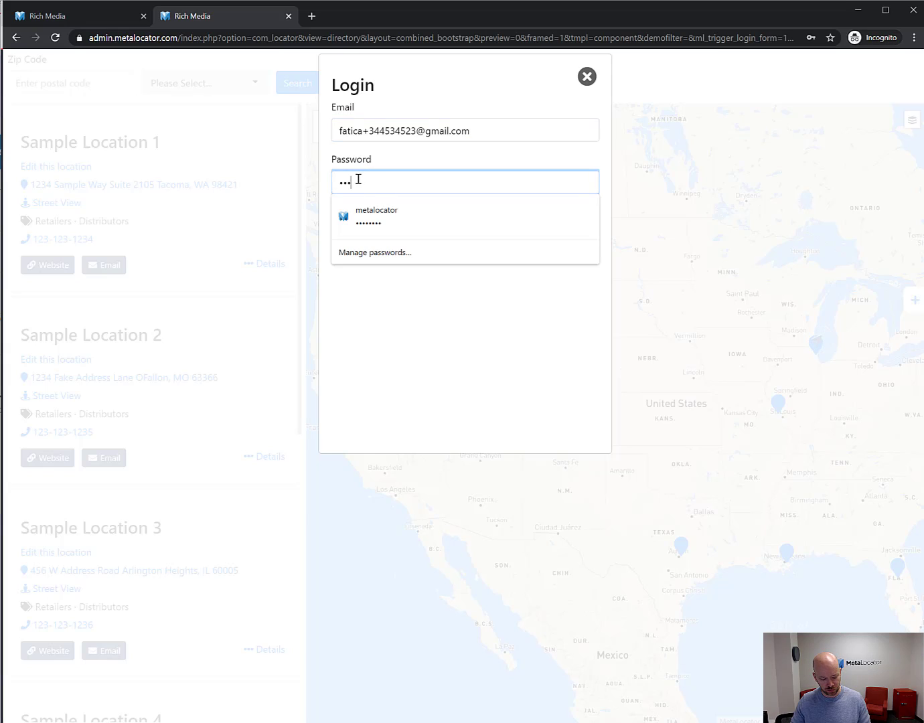
type("••••••")
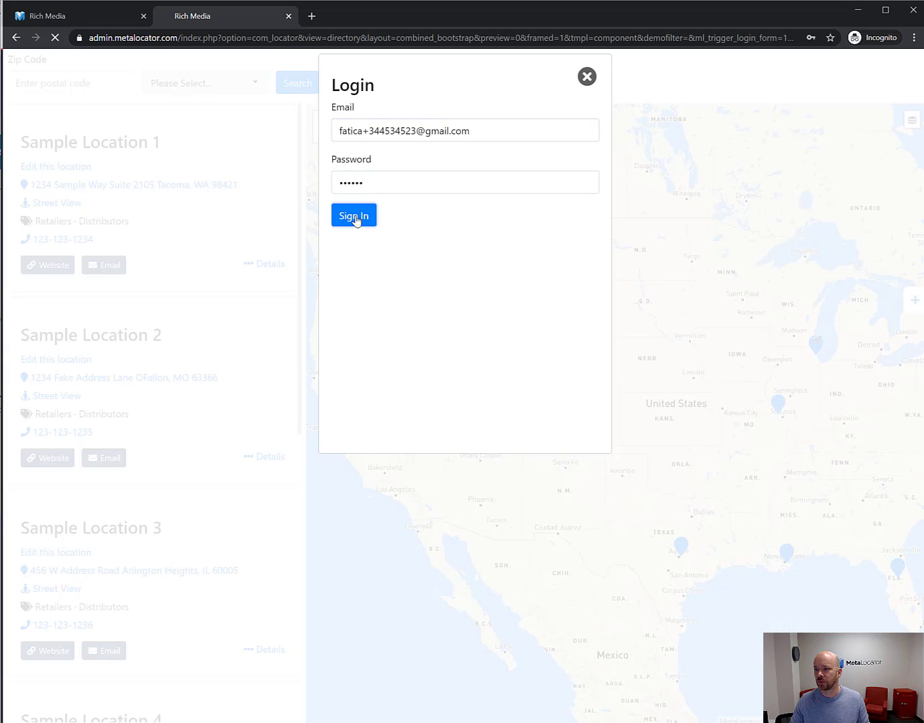
left_click(357, 217)
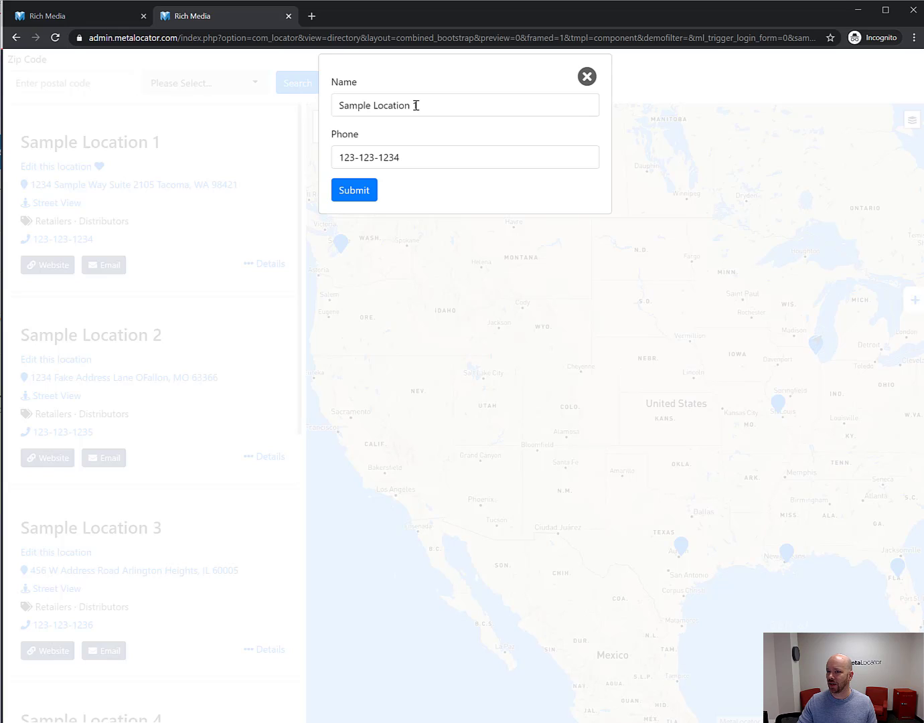
double_click(415, 106)
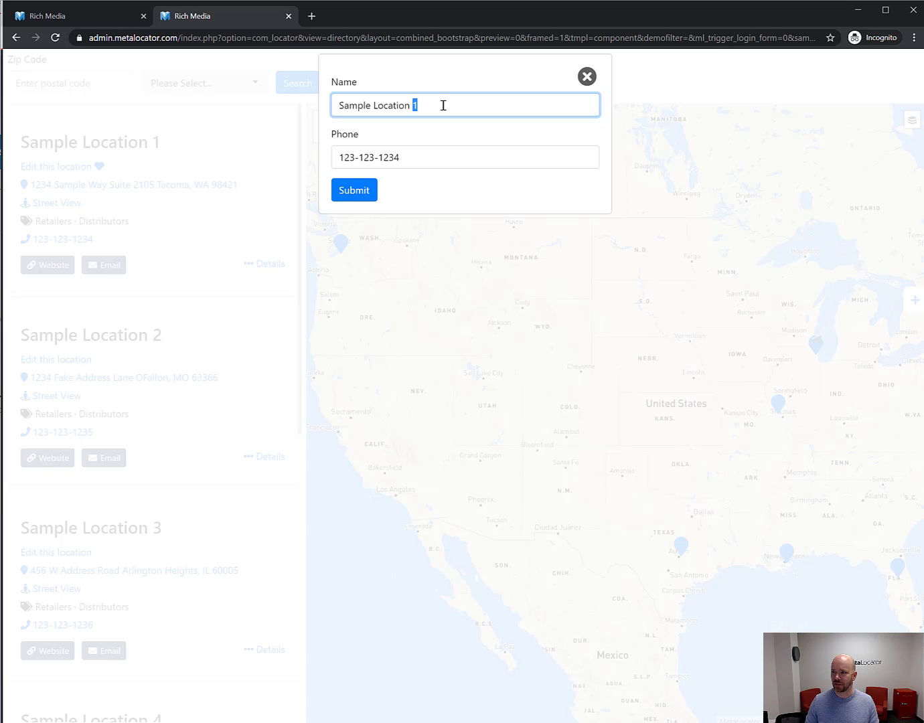
key("ctrl+a")
type("My")
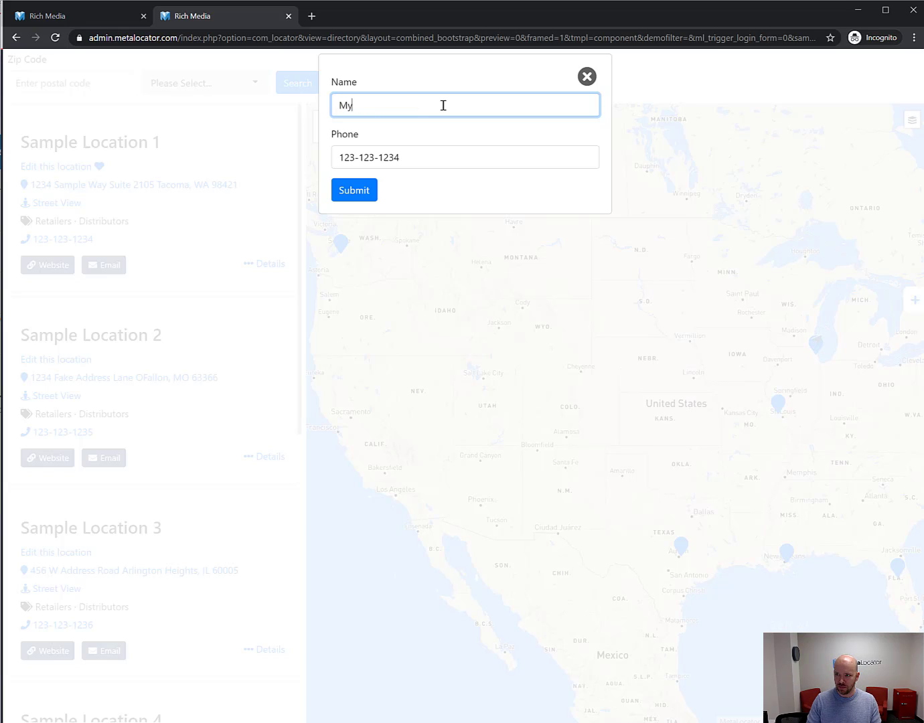
type(" Store Name")
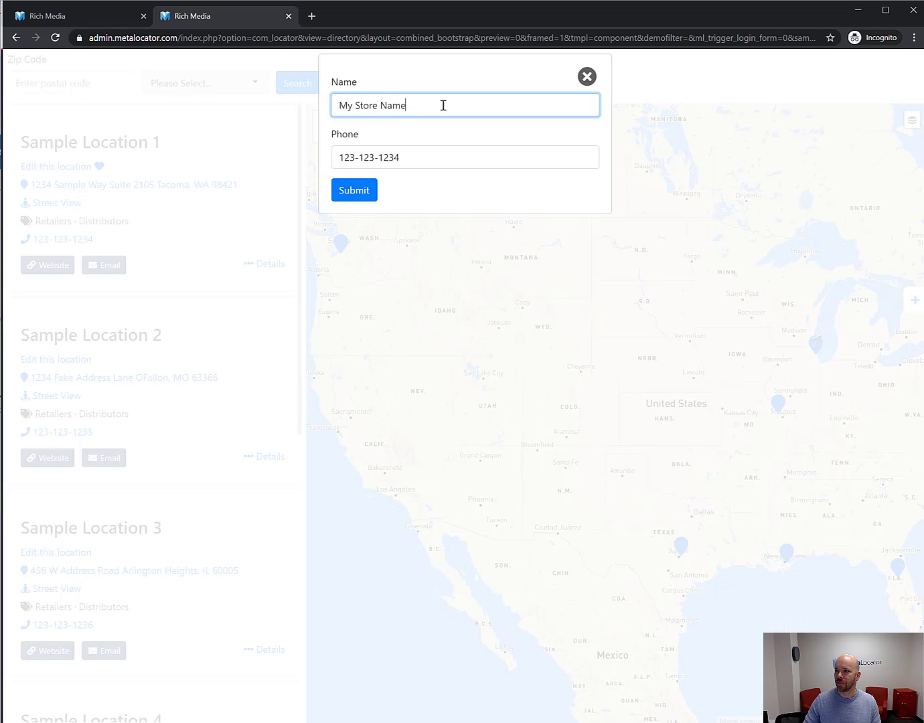
left_click_drag(353, 156, 348, 157)
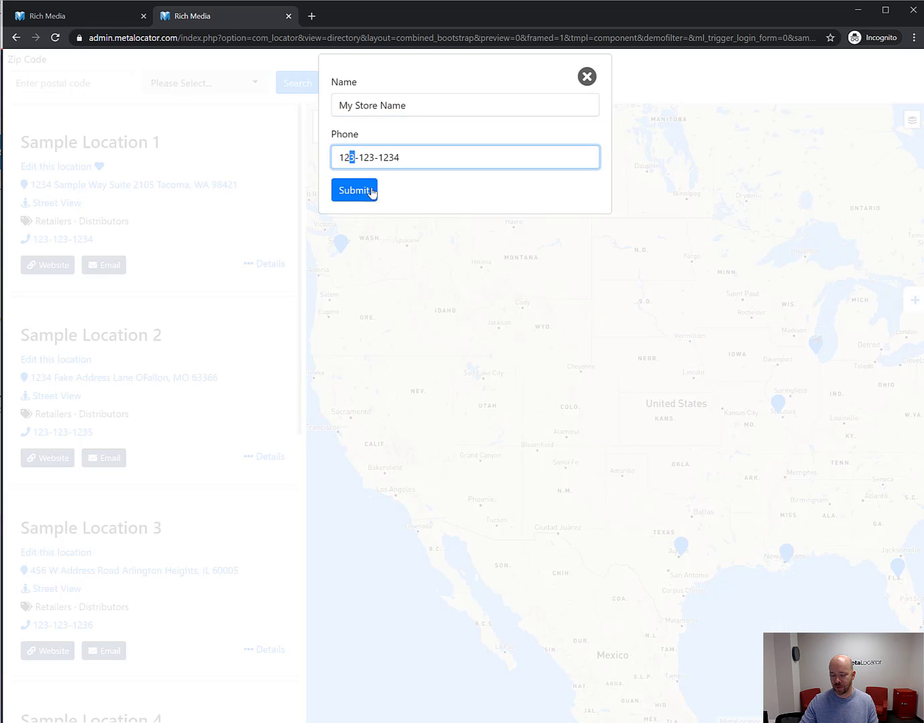
type("4")
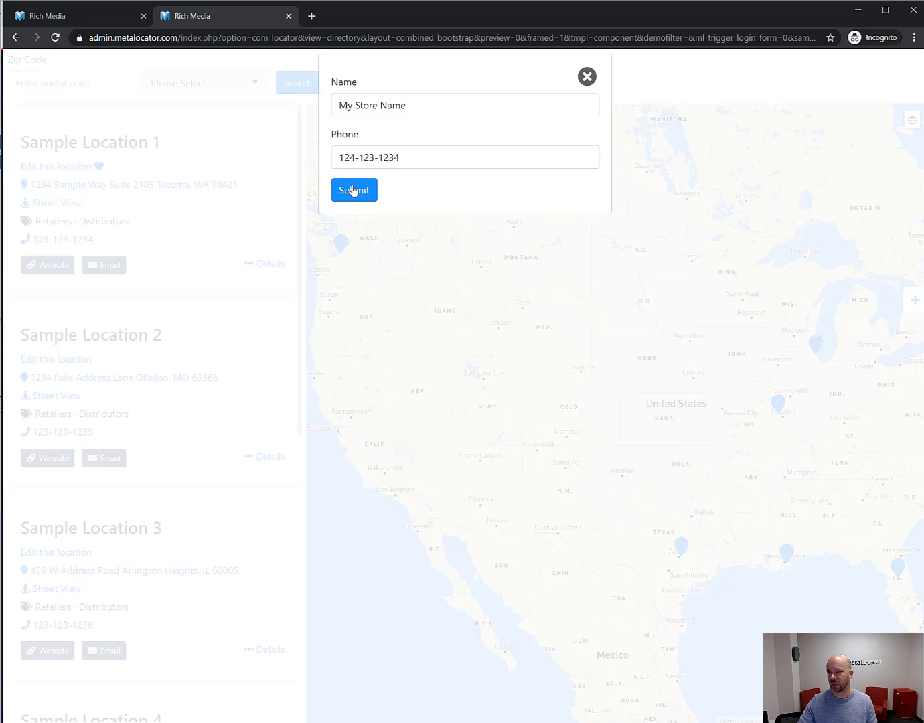
left_click(355, 190)
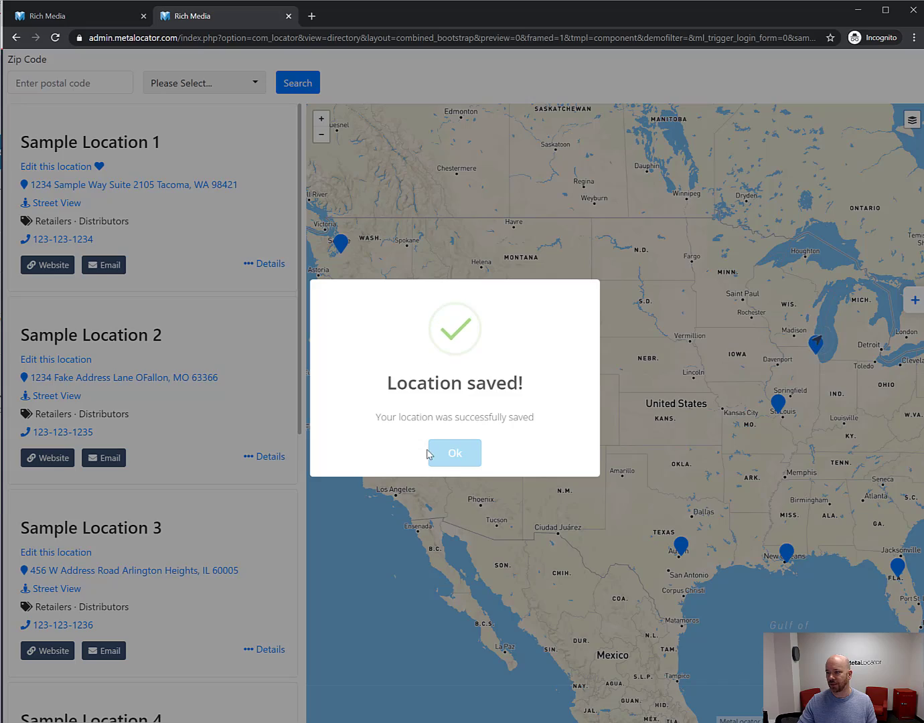
left_click(456, 456)
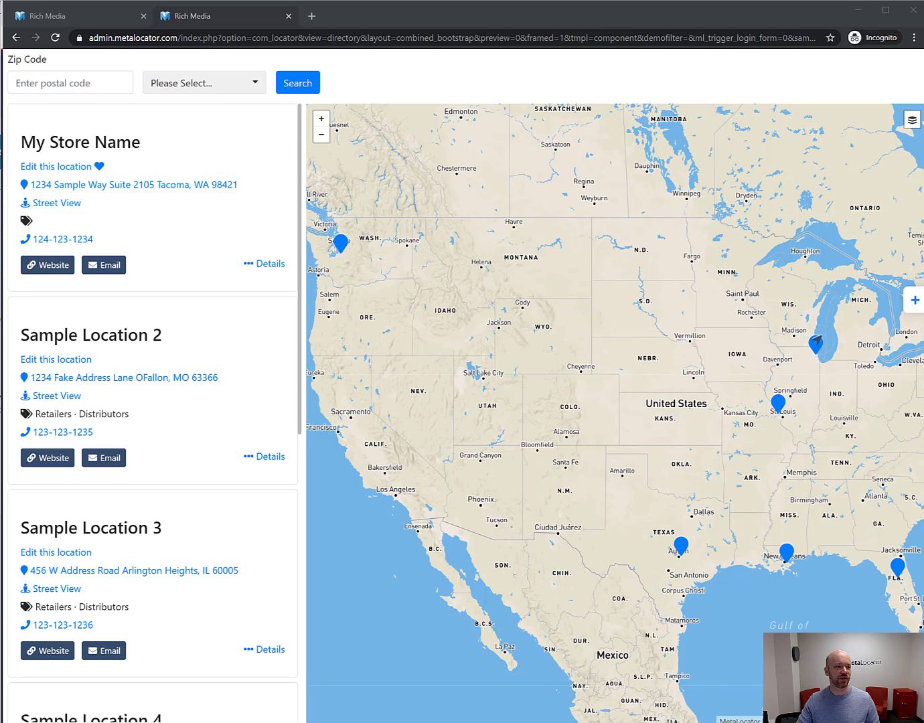
key("alt+Tab")
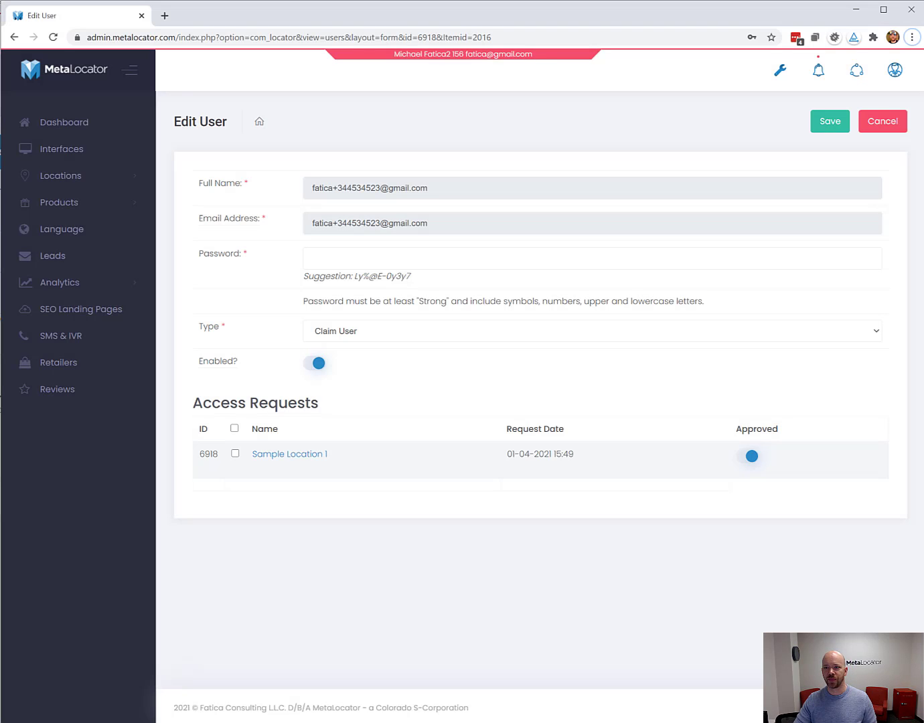
Set the Rich Media interface's Stage changes for approval to Yes and save the interface.
left_click(102, 149)
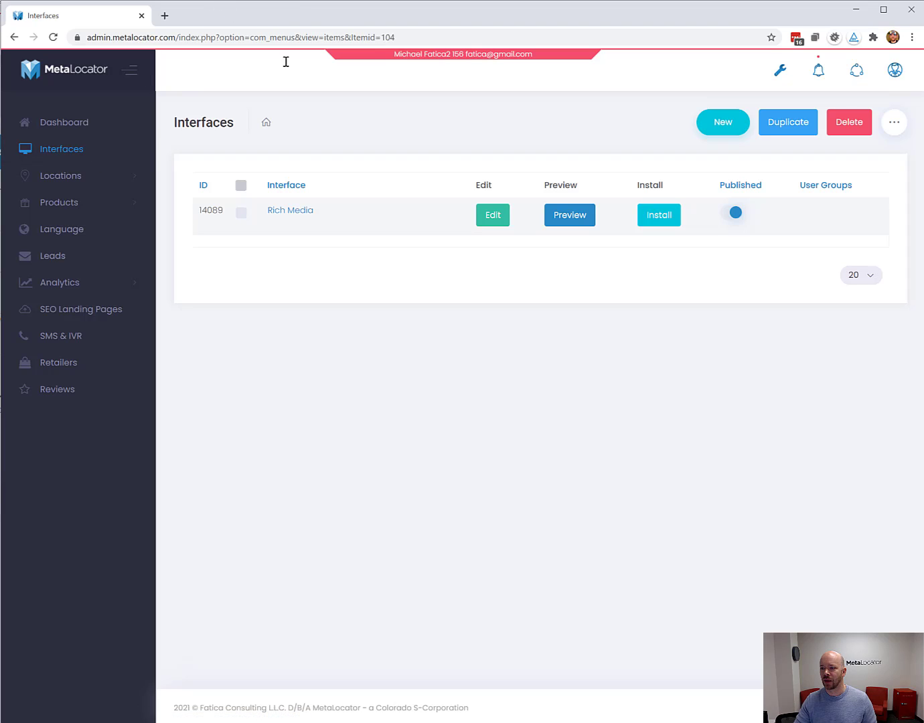
left_click(489, 215)
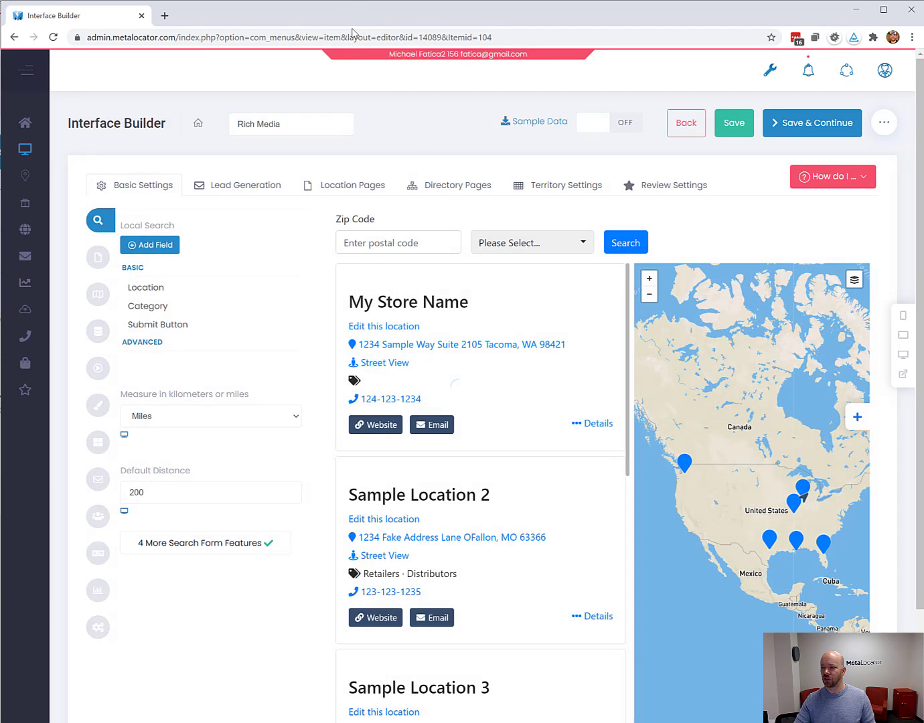
left_click(100, 517)
left_click(241, 473)
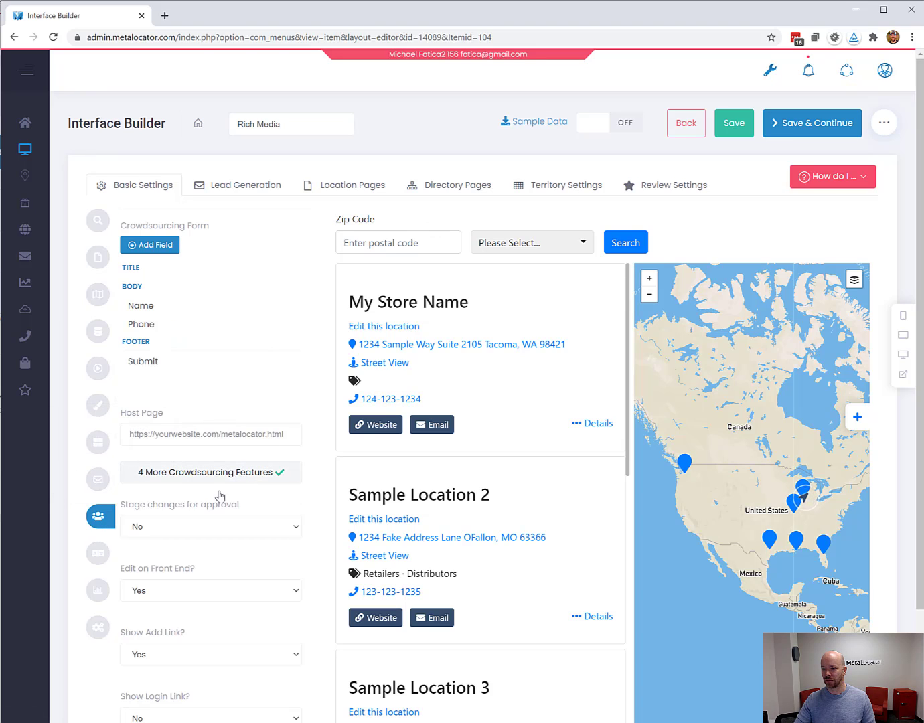
left_click(186, 531)
left_click(185, 542)
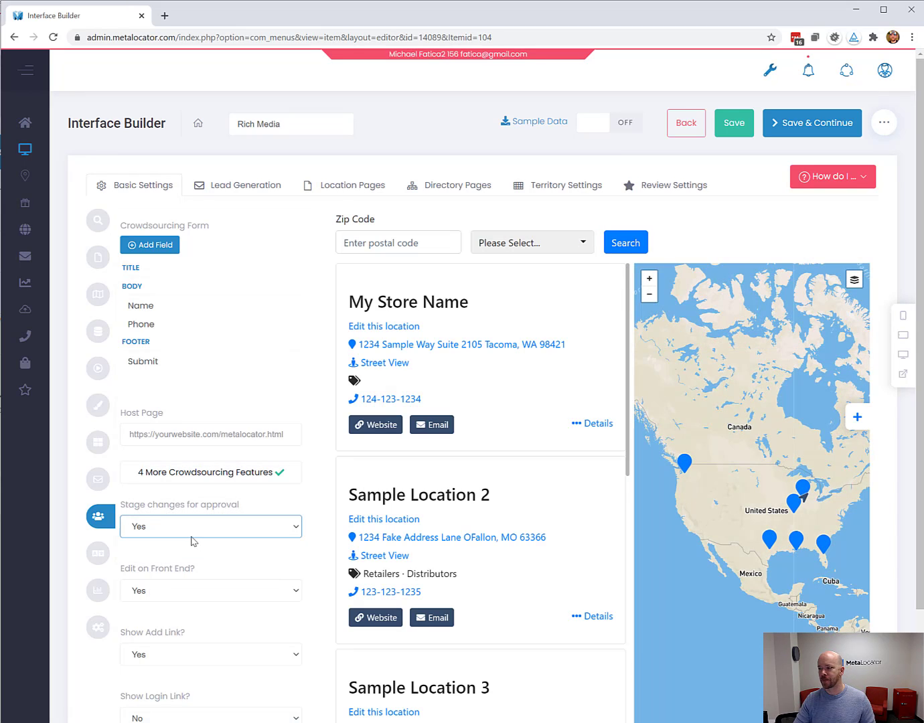
left_click(750, 124)
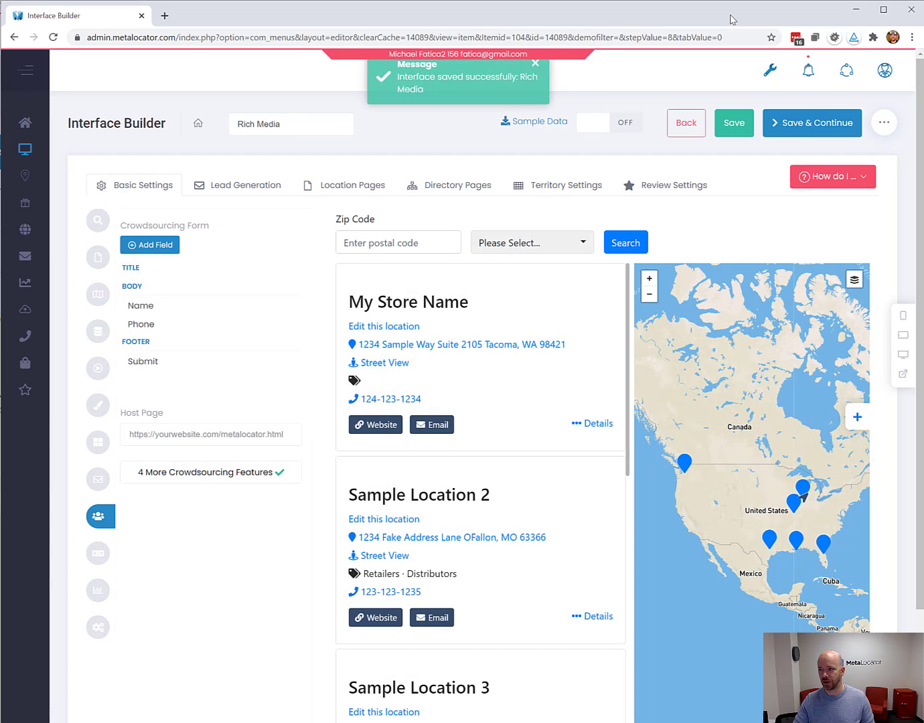
left_click_drag(732, 20, 0, 34)
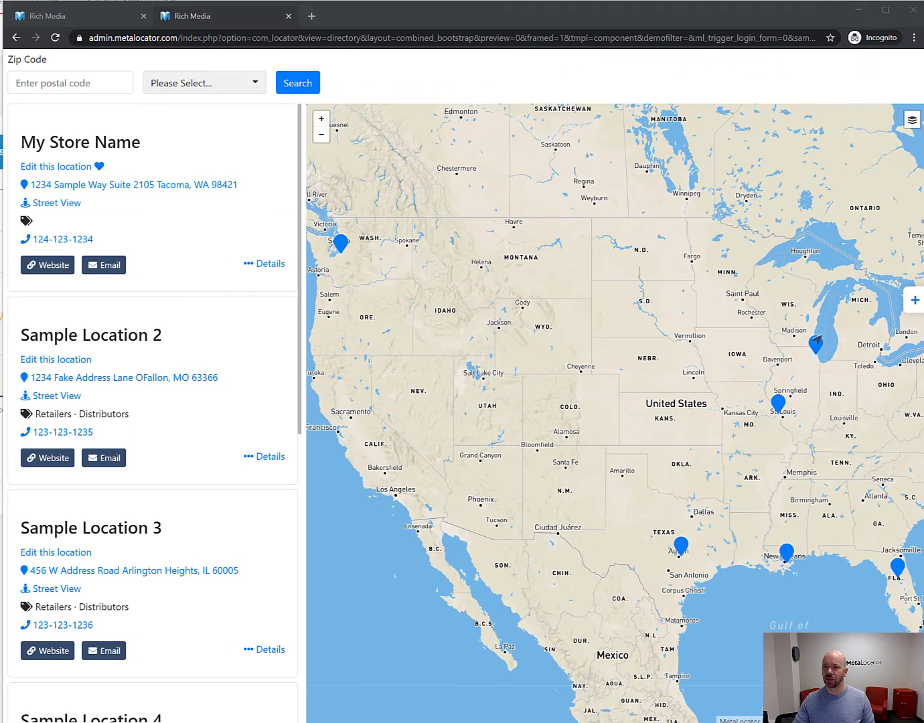
Dismiss the success message and reload the My Store Name locator page.
left_click(135, 14)
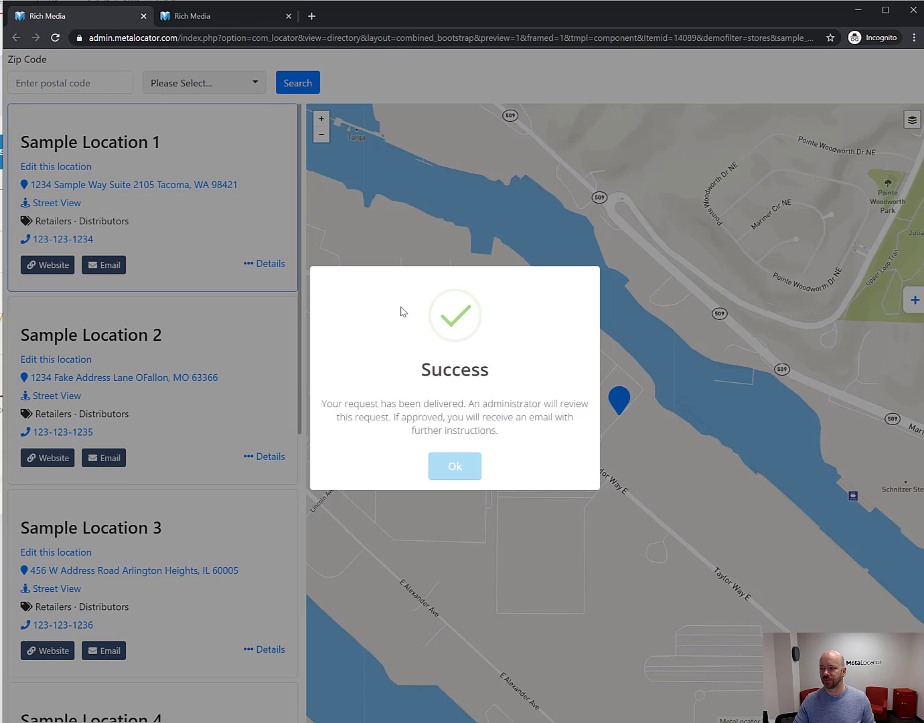
left_click(464, 470)
left_click(253, 16)
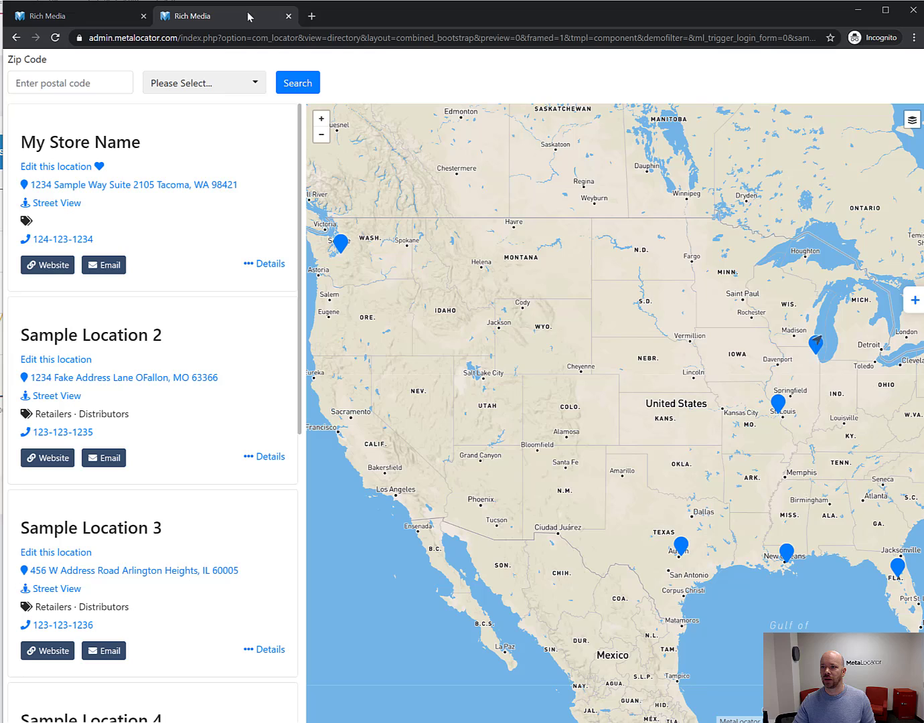
left_click(61, 37)
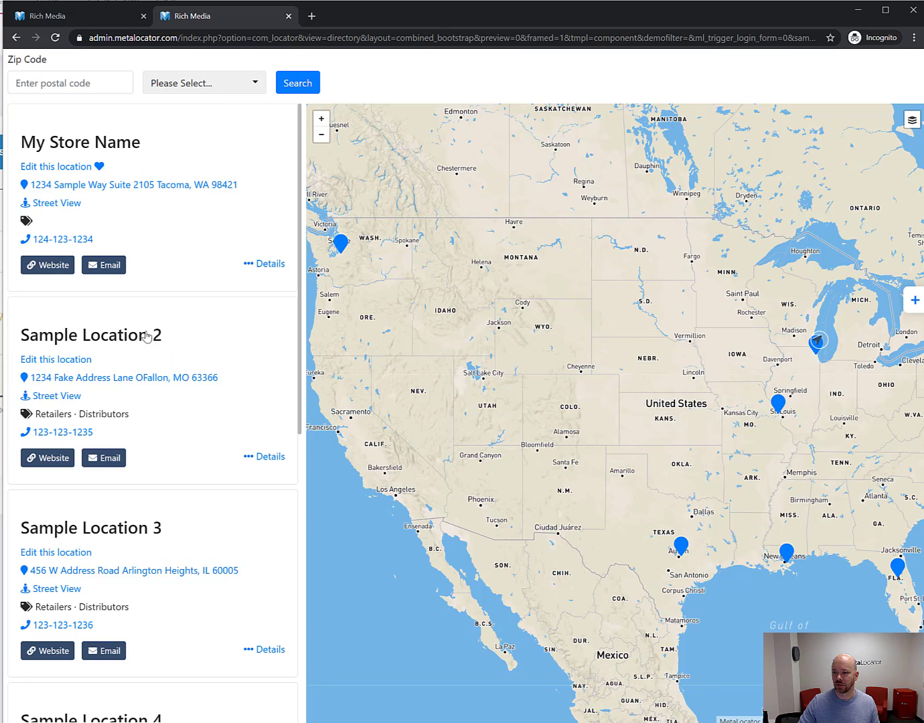
Rename the location to 'My Store Name 2' from its front-end edit form and submit it.
left_click(81, 165)
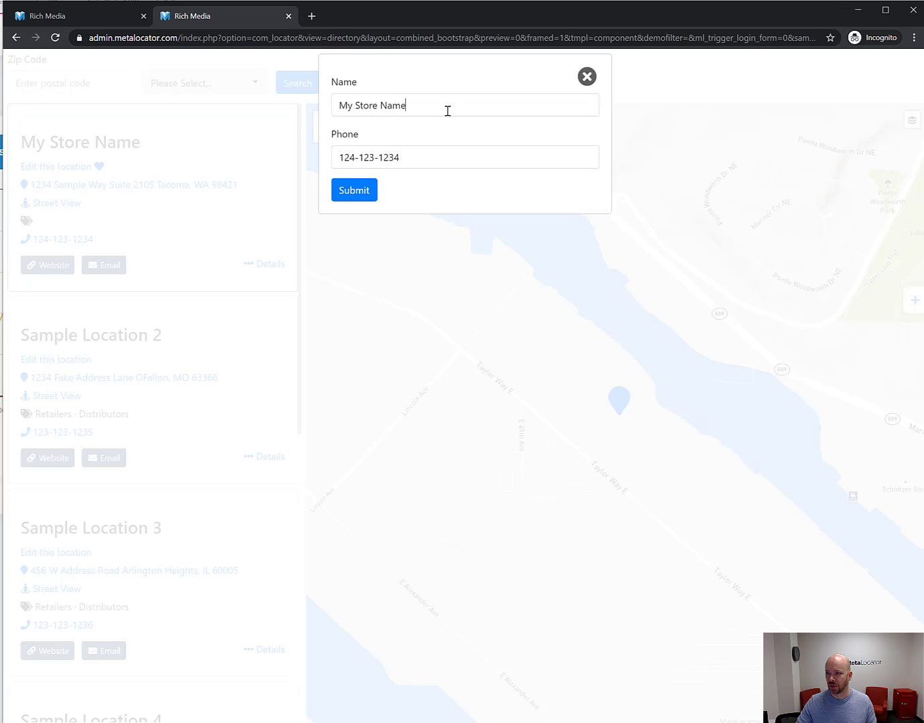
left_click(448, 110)
type("2")
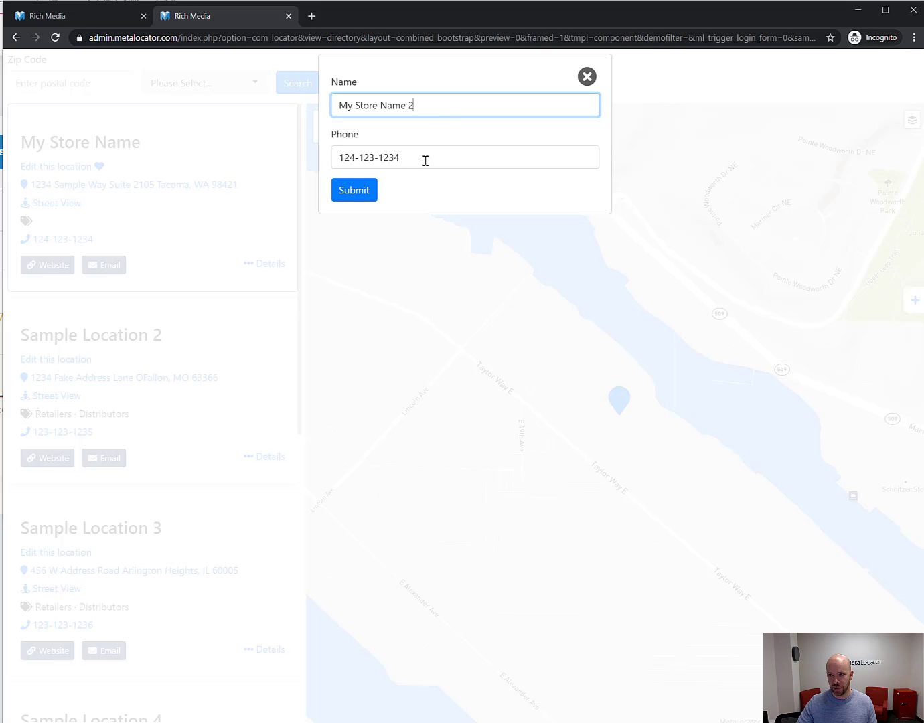
left_click(354, 190)
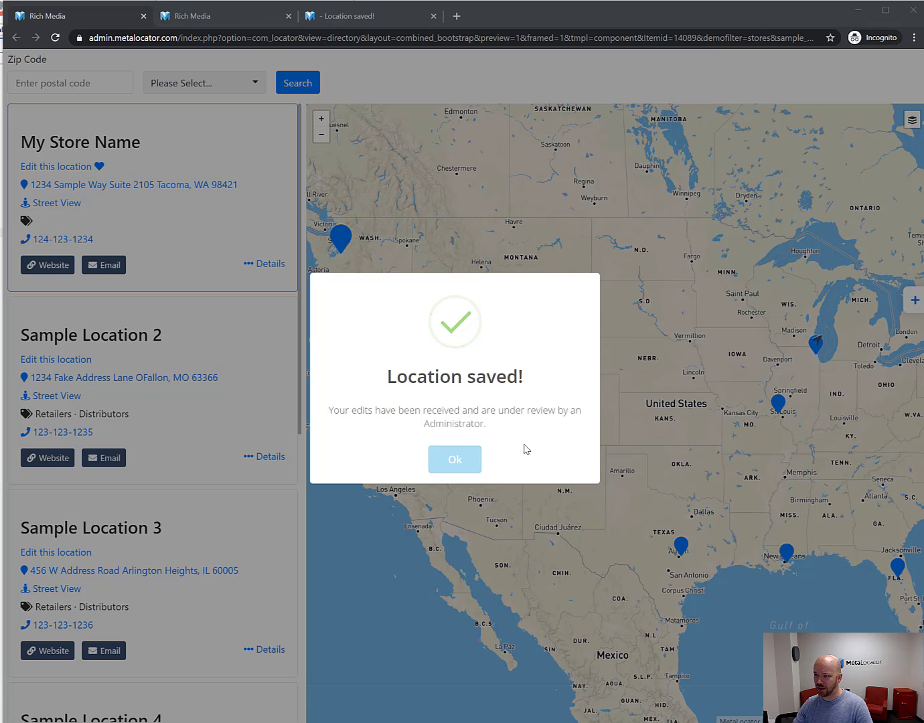
left_click(456, 460)
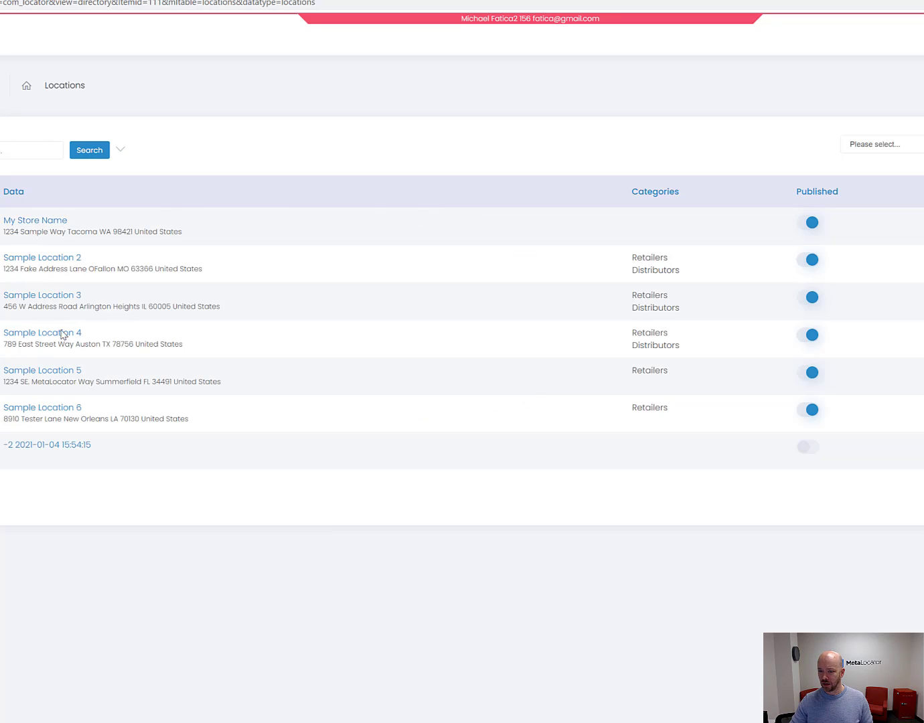
Open the My Store Name record from the Locations list.
left_click(52, 224)
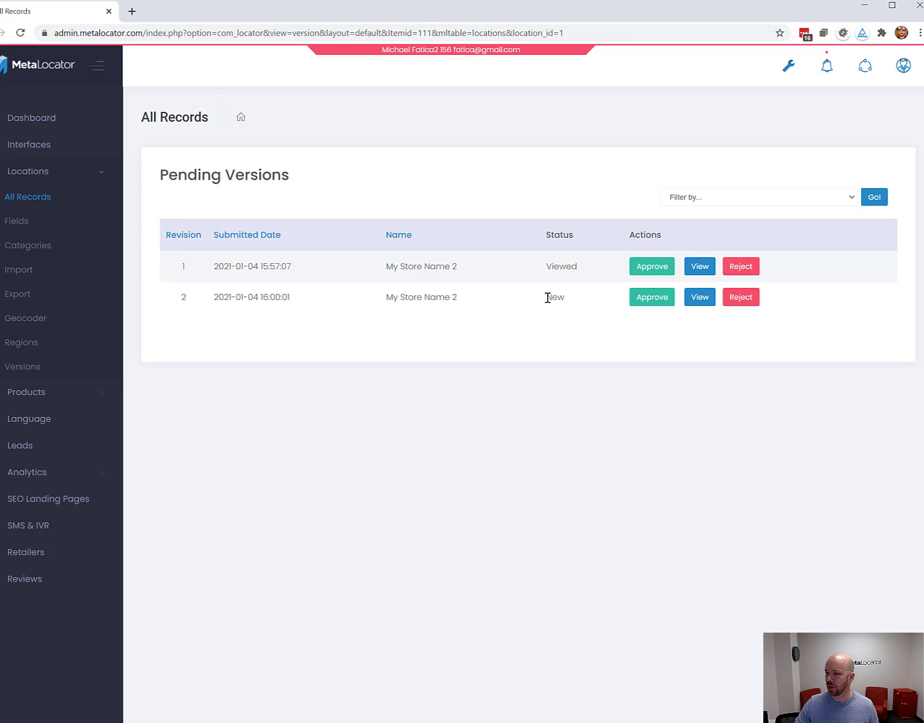
Open the comparison view for revision 2, the one marked New.
left_click_drag(547, 298, 575, 297)
left_click(580, 301)
double_click(567, 301)
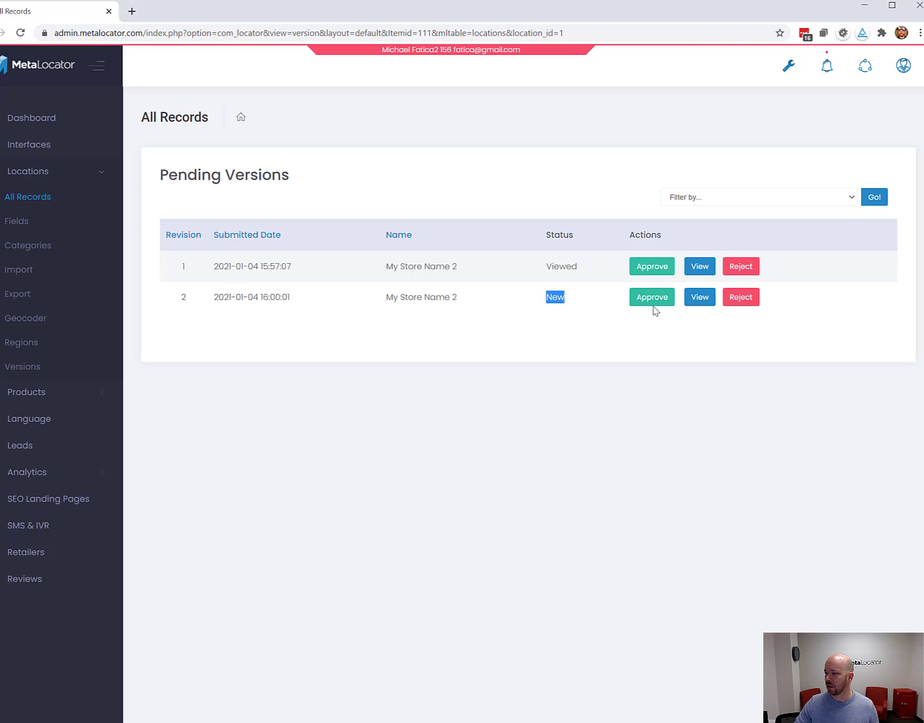
left_click(700, 300)
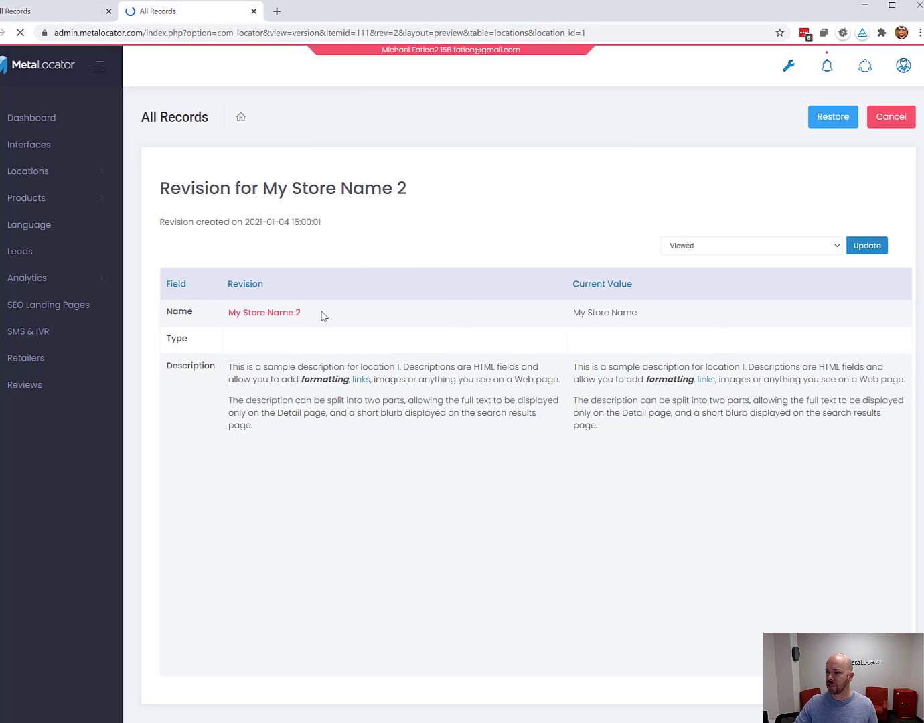
Compare the proposed name 'My Store Name 2' against the current name, then cancel to the edit page.
left_click_drag(322, 315, 193, 310)
left_click(600, 311)
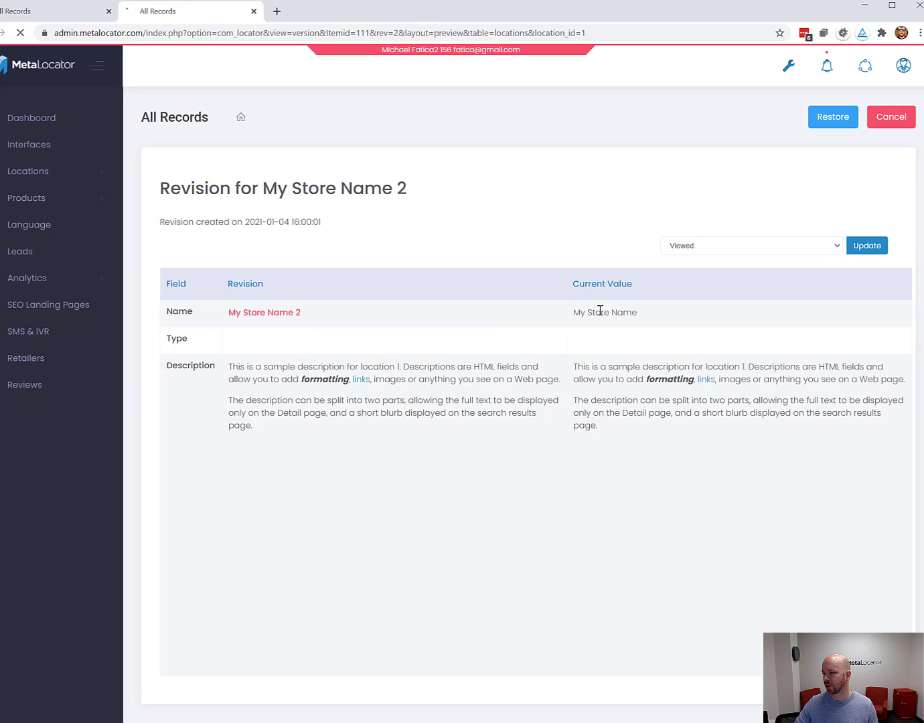
left_click_drag(300, 314, 222, 312)
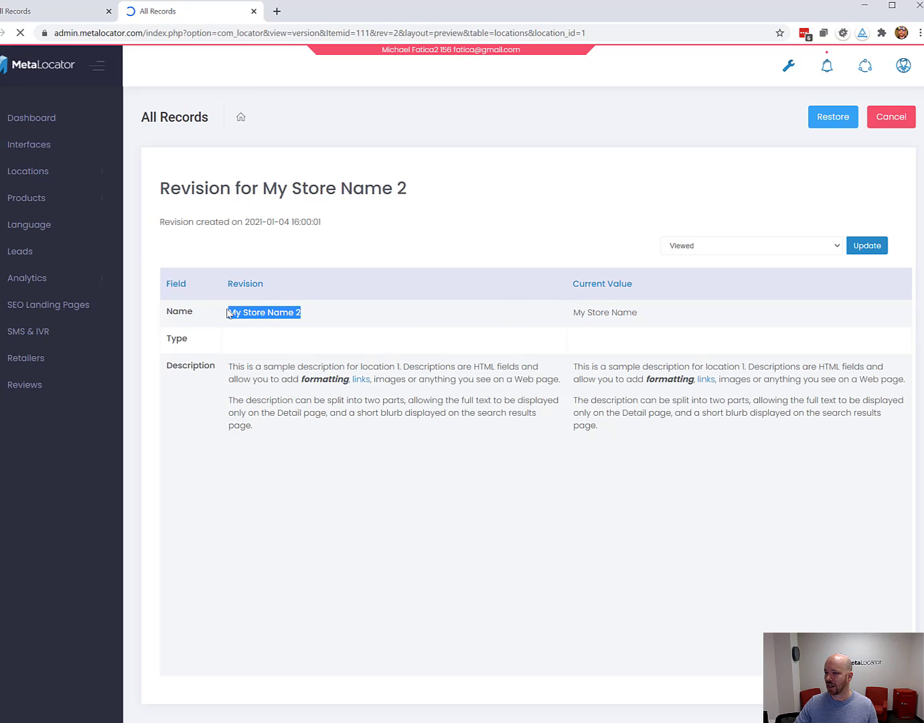
left_click(262, 316)
left_click_drag(308, 318, 231, 317)
left_click(231, 312)
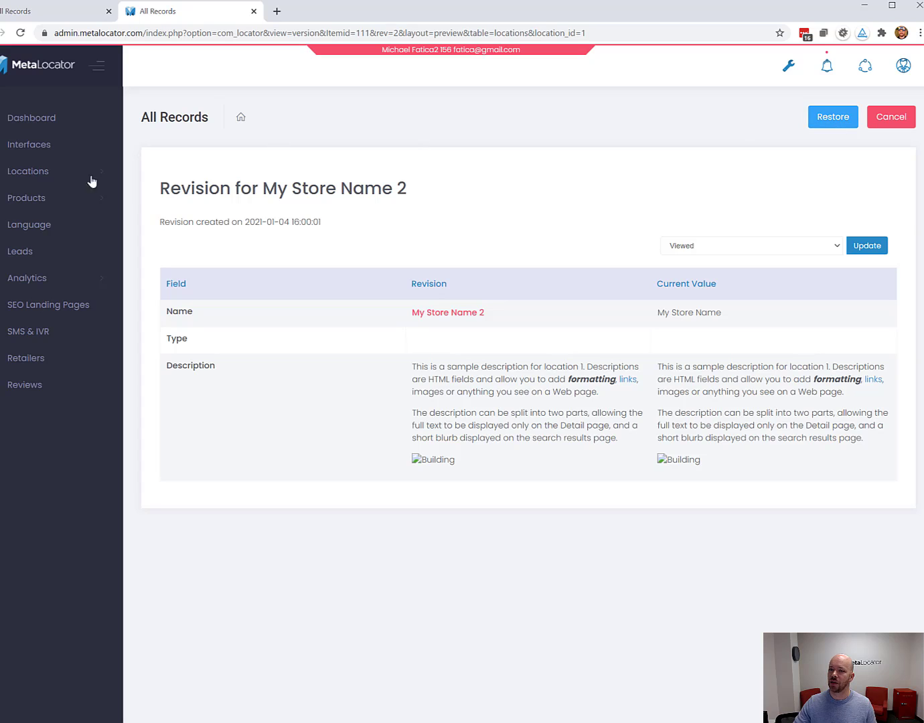
left_click(56, 20)
left_click(171, 20)
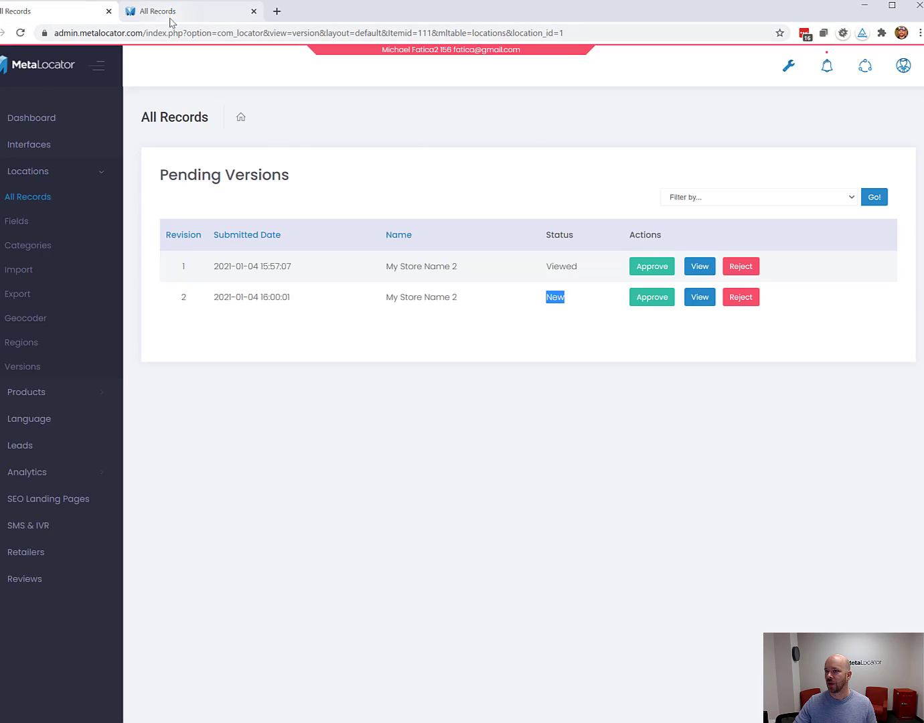
left_click(888, 118)
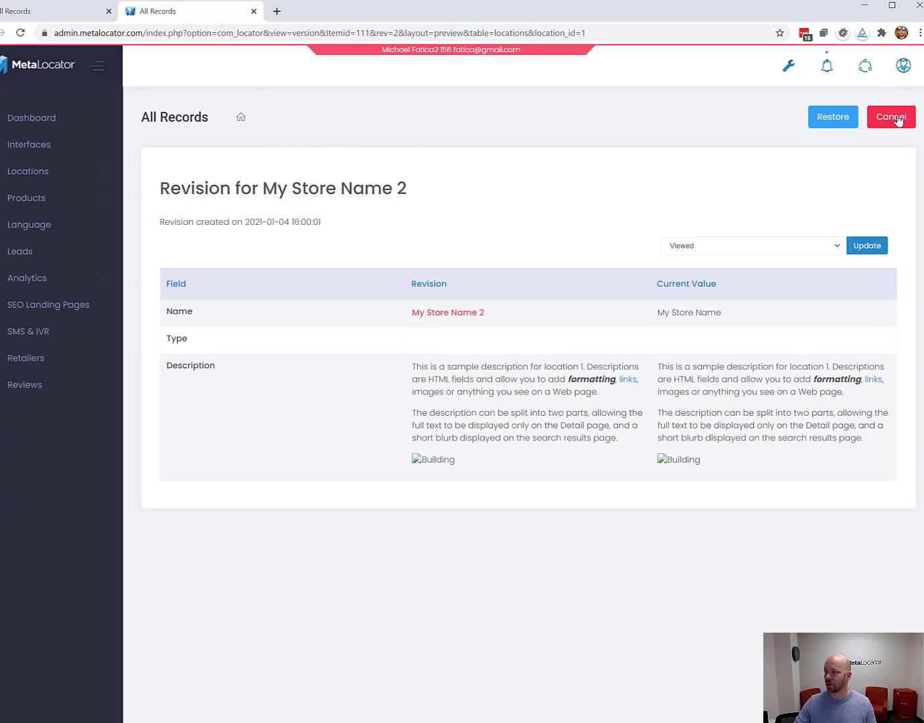